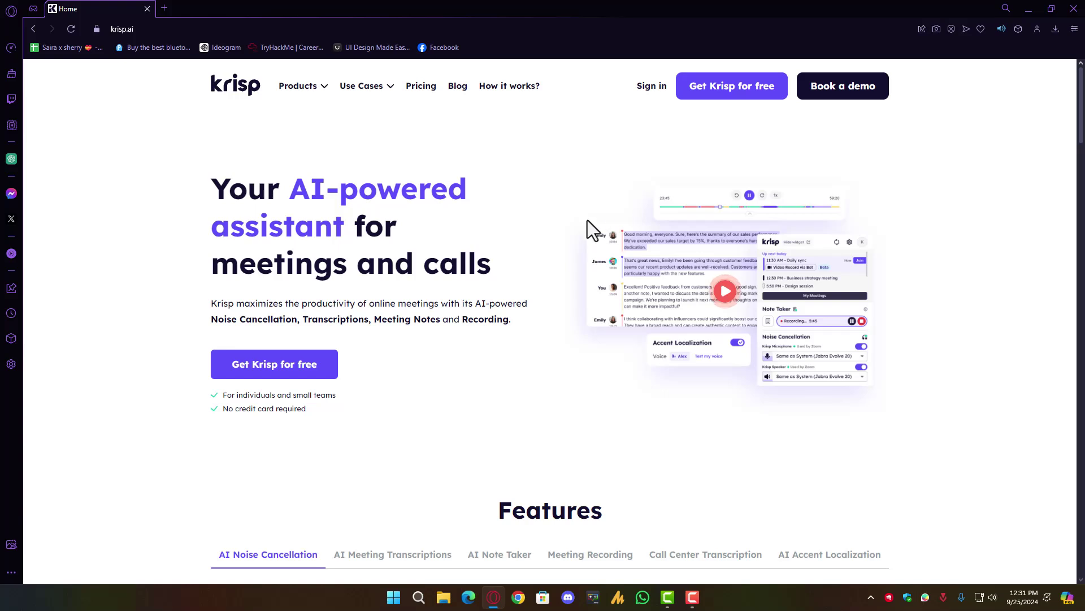
Sign up for a free Krisp account with Microsoft, choosing Noise Cancellation as the main feature and skipping the calling software question.
click(324, 374)
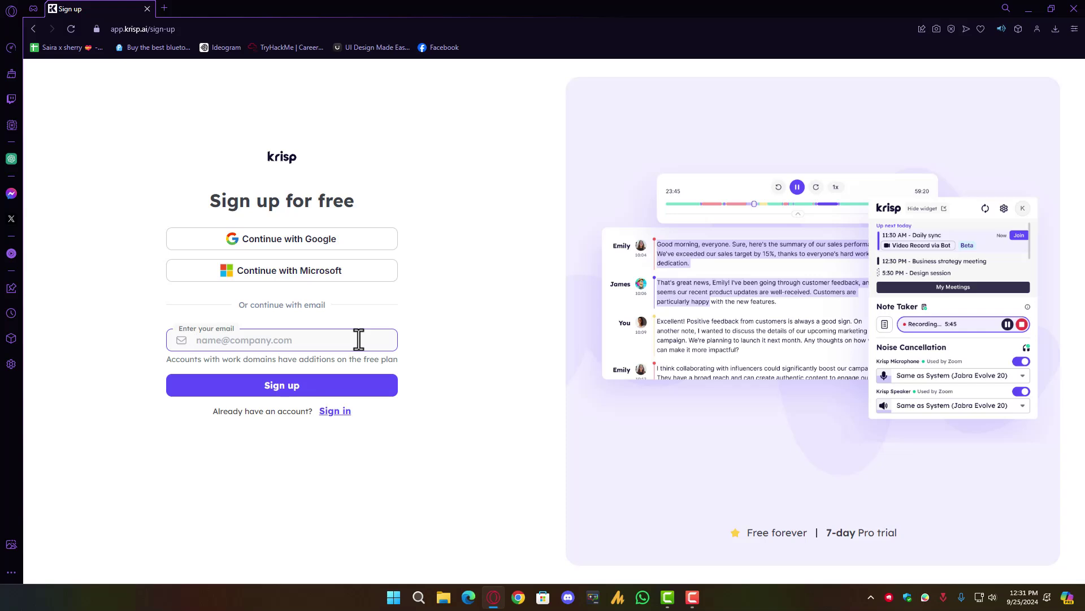
click(347, 279)
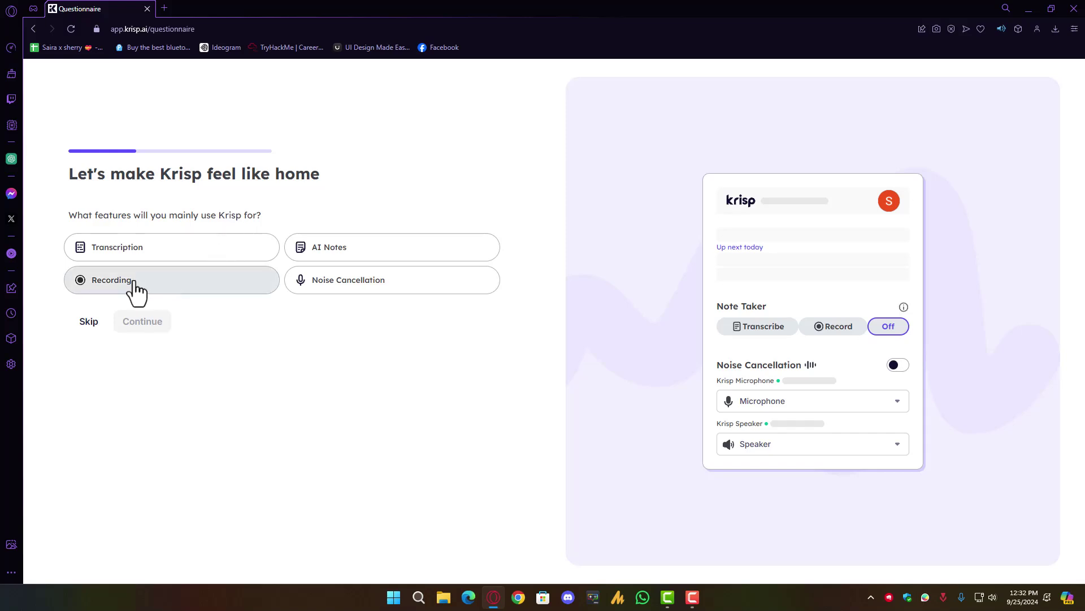
click(368, 288)
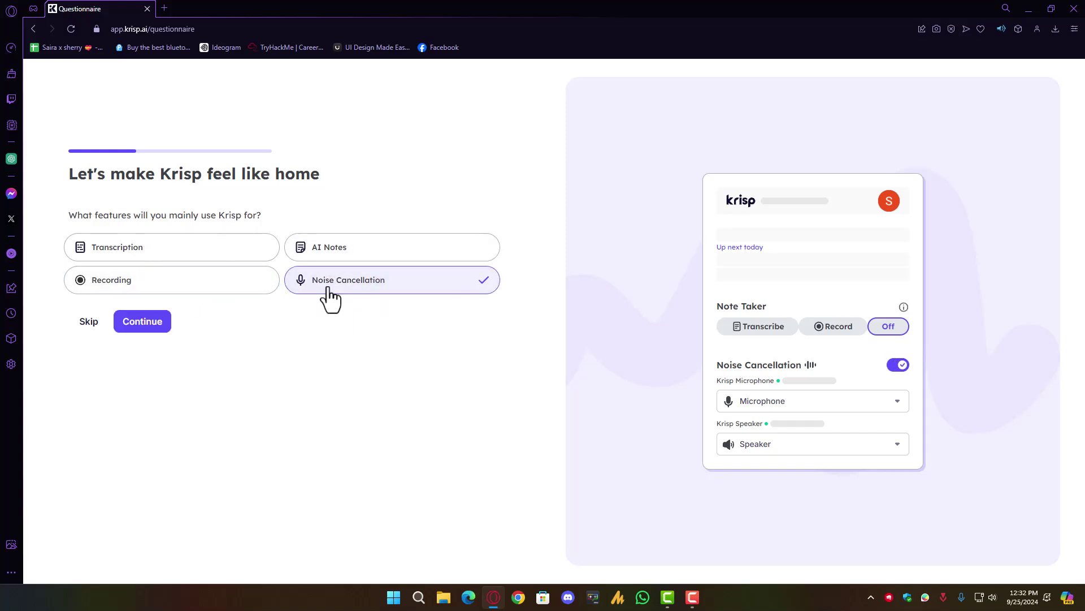
click(141, 330)
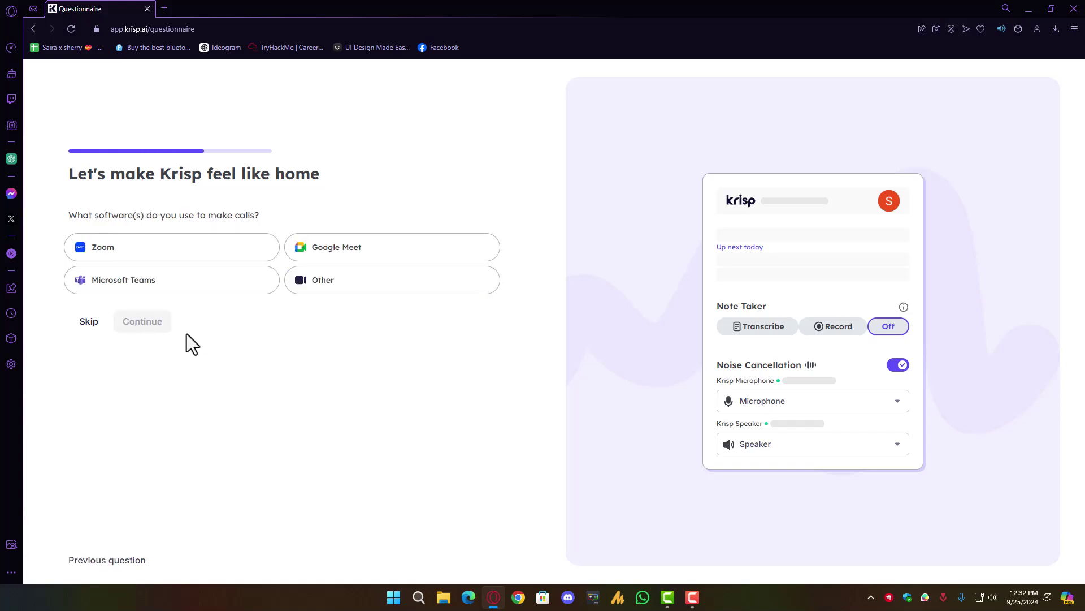
click(91, 329)
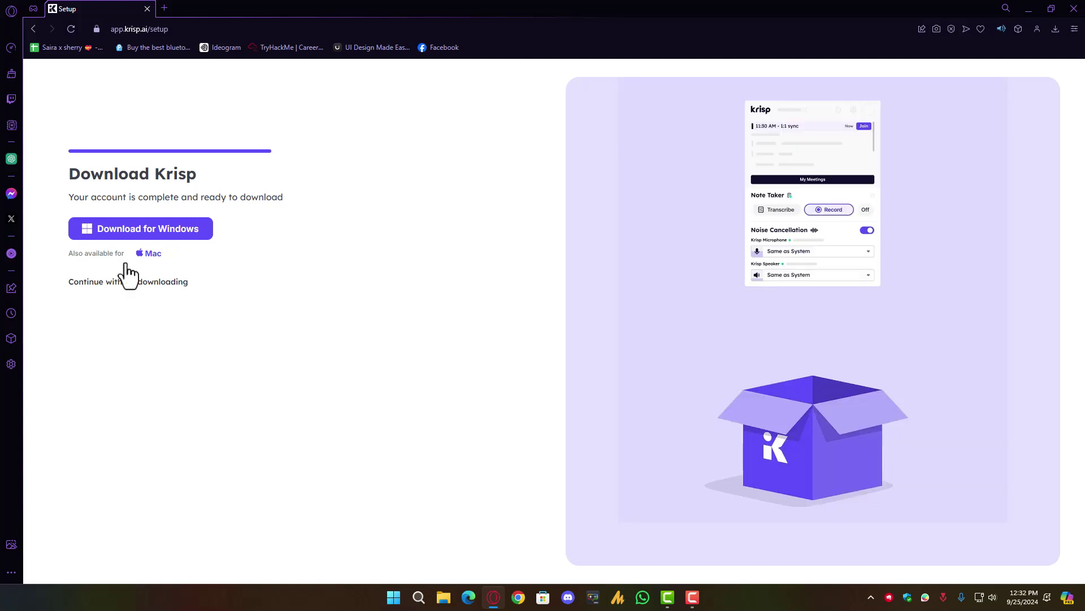
Download the Krisp installer for Windows and save it to the Desktop as Krisp_2.44.7.
click(182, 236)
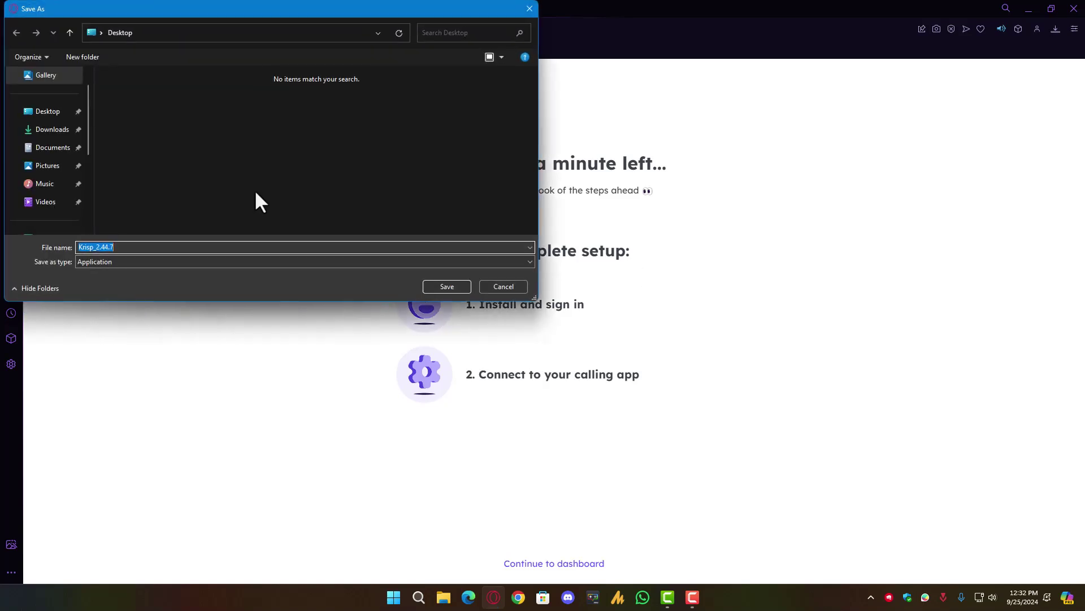
click(45, 113)
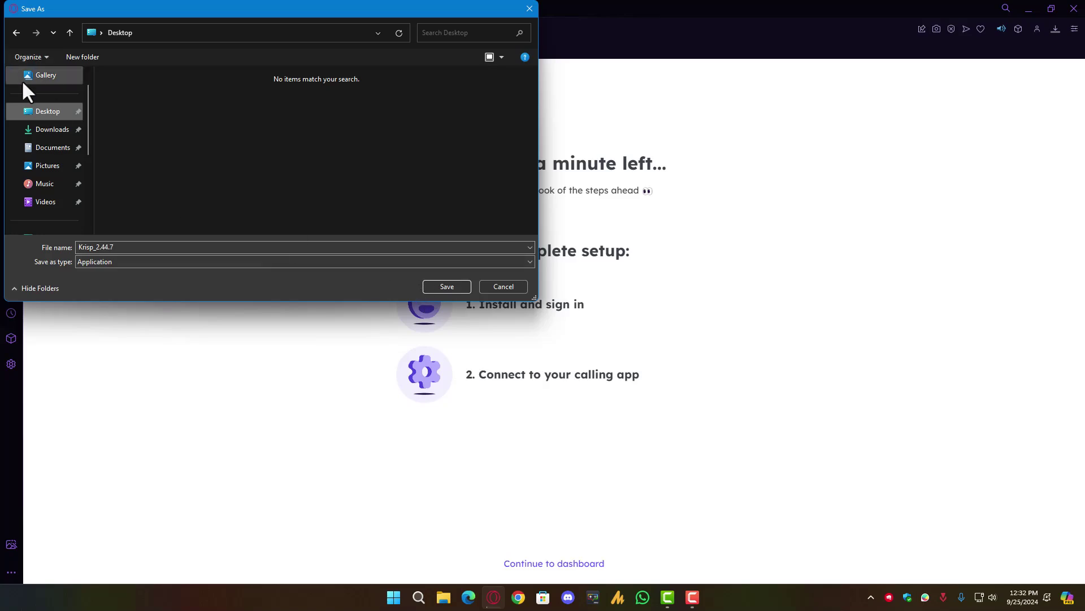
click(447, 287)
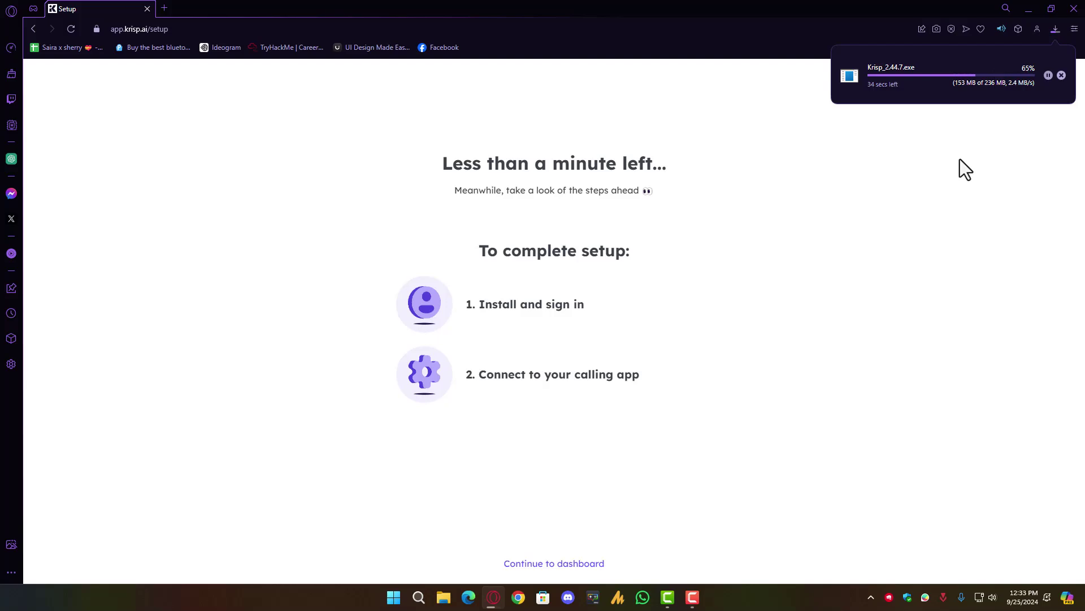
Run the downloaded Krisp installer from the desktop as administrator and install Krisp.
click(1029, 8)
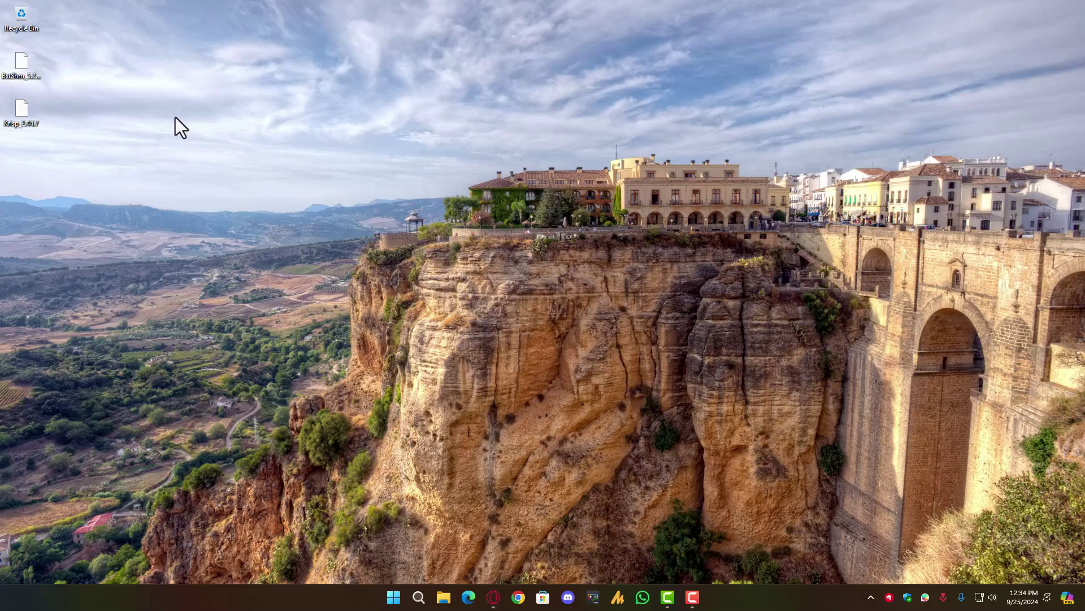
right_click(162, 97)
click(24, 111)
right_click(26, 111)
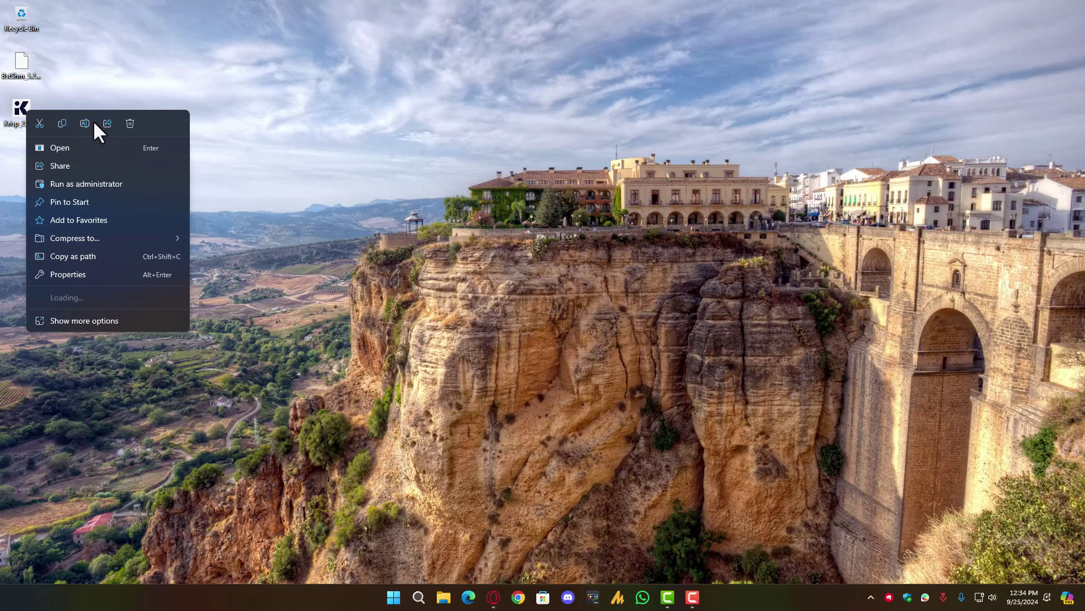
click(90, 183)
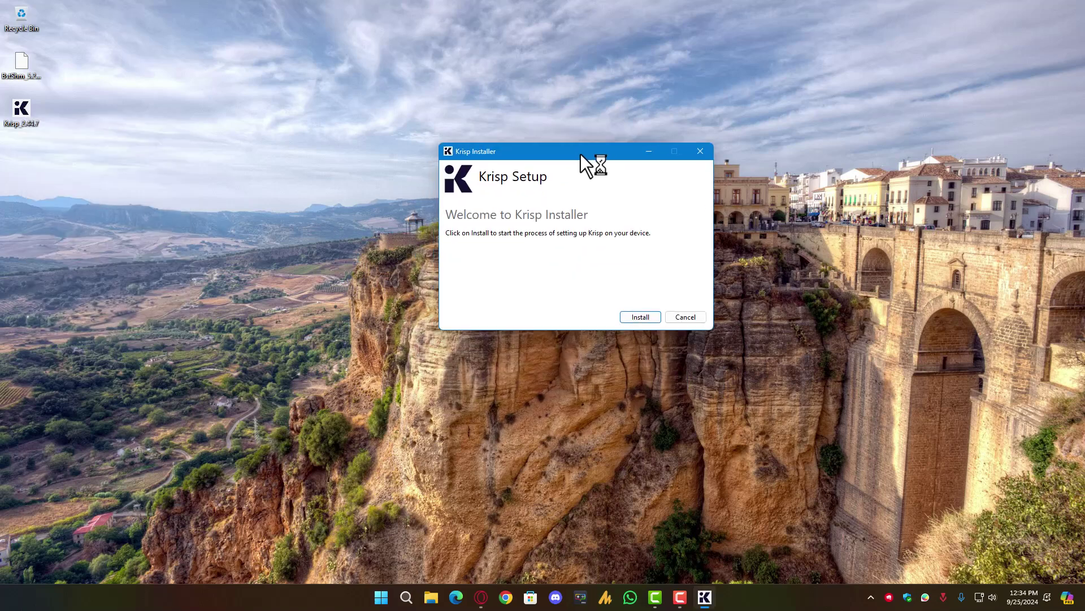
click(637, 316)
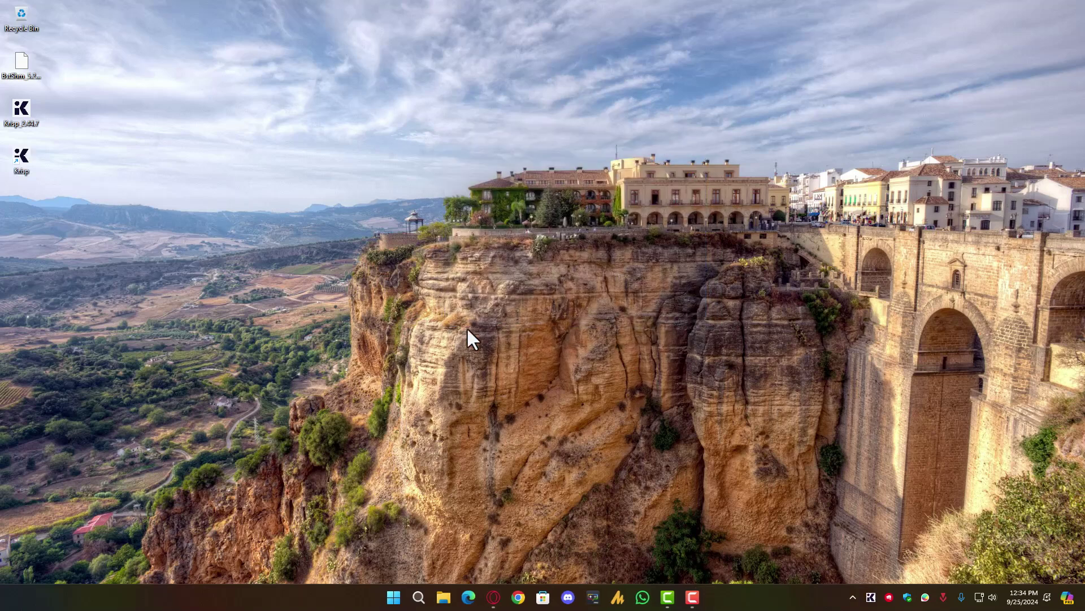
Launch Krisp from the desktop, dismiss the network activity notification and minimize the GlassWire window.
double_click(22, 160)
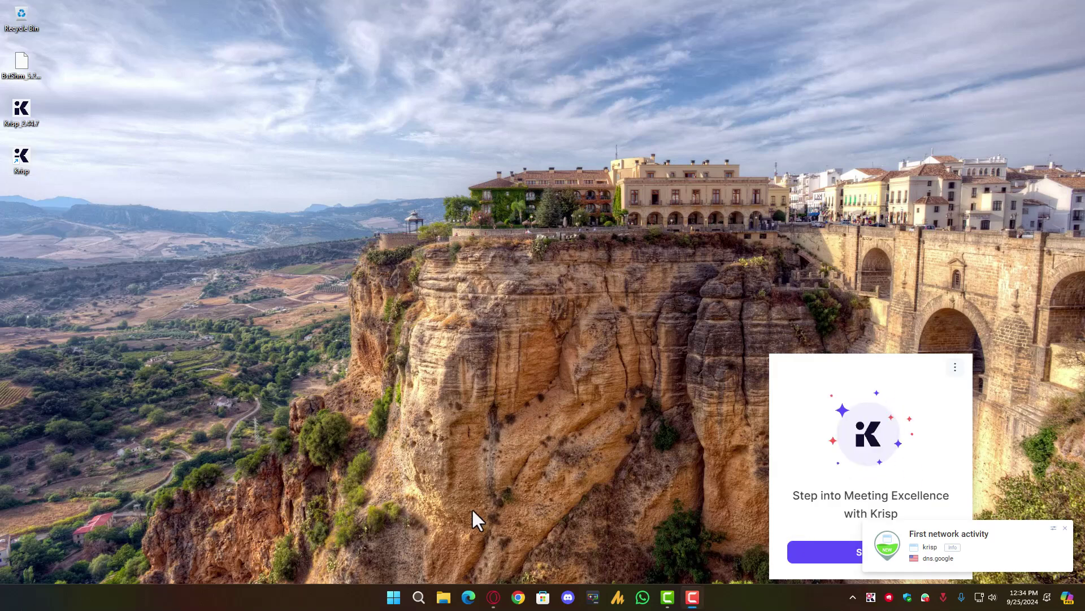
click(896, 557)
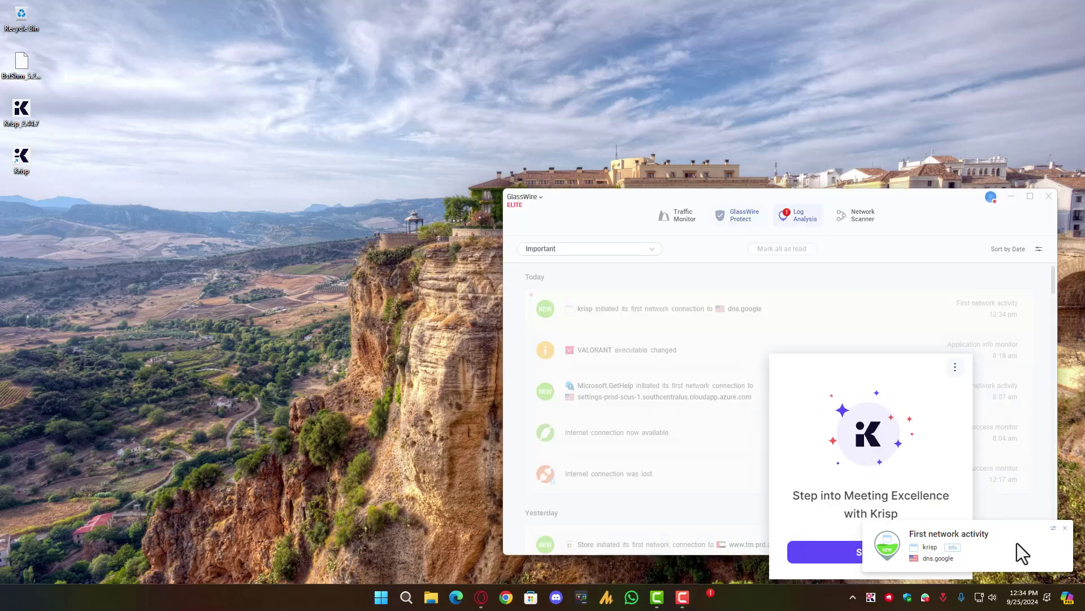
click(1065, 528)
click(1012, 196)
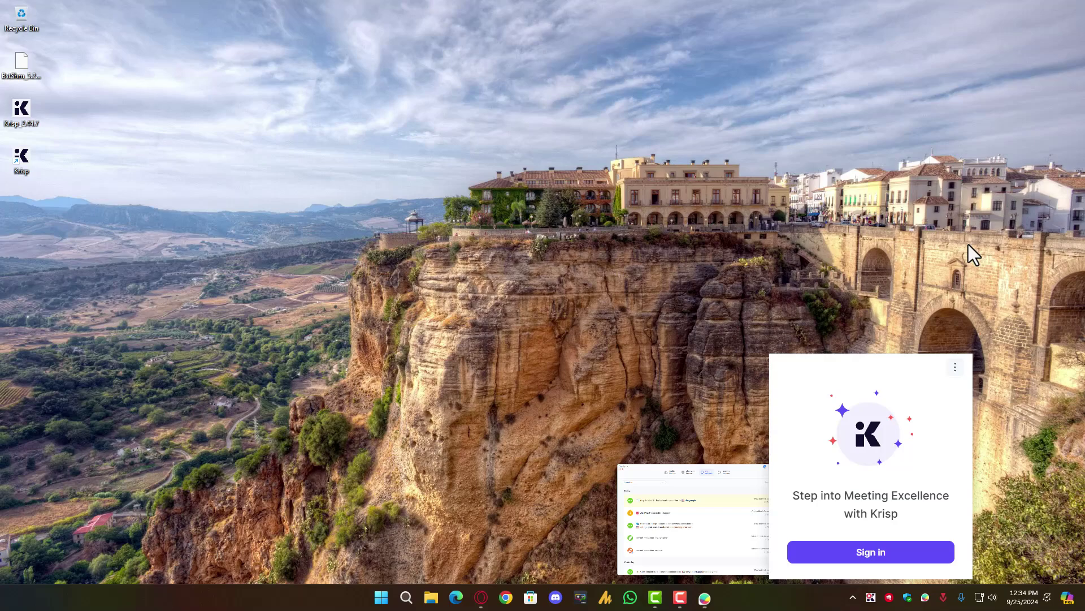
Sign in to the Krisp desktop app with Google through the browser, allow the page to open Krisp, and return to the desktop.
click(871, 553)
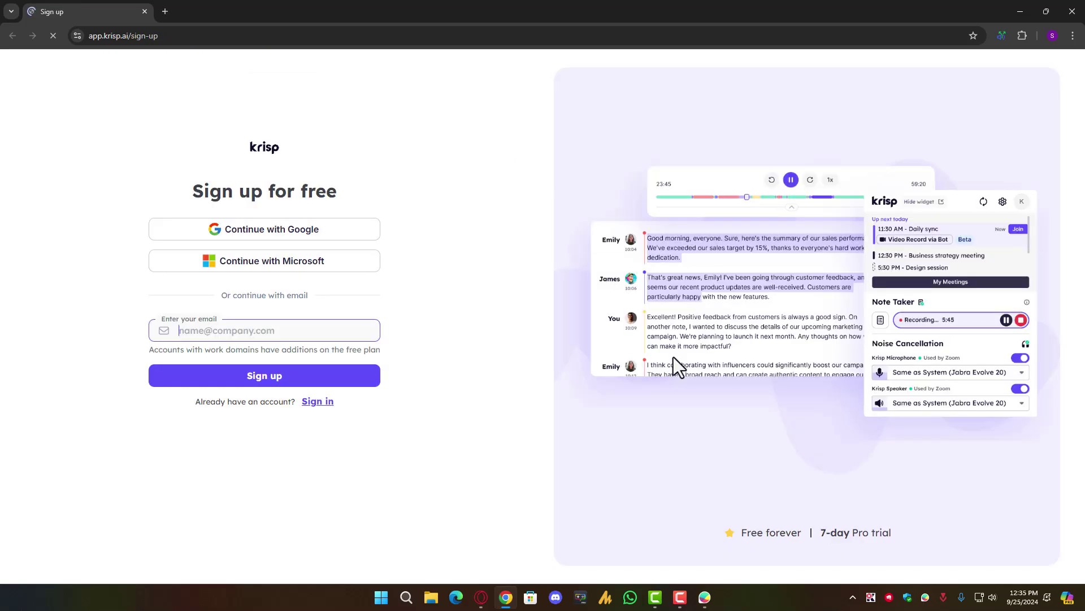
click(310, 232)
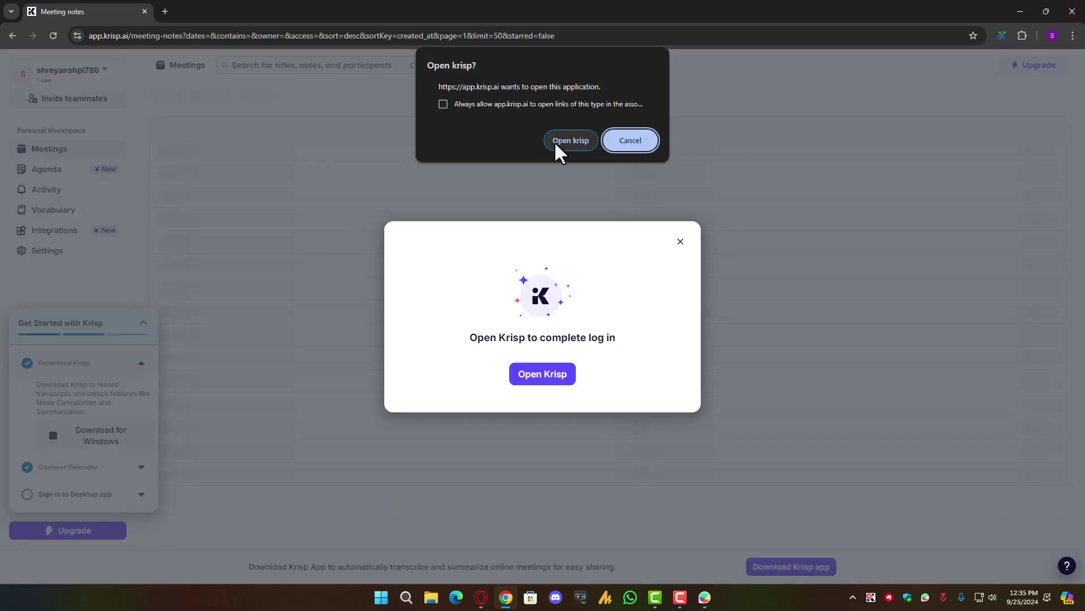
click(570, 140)
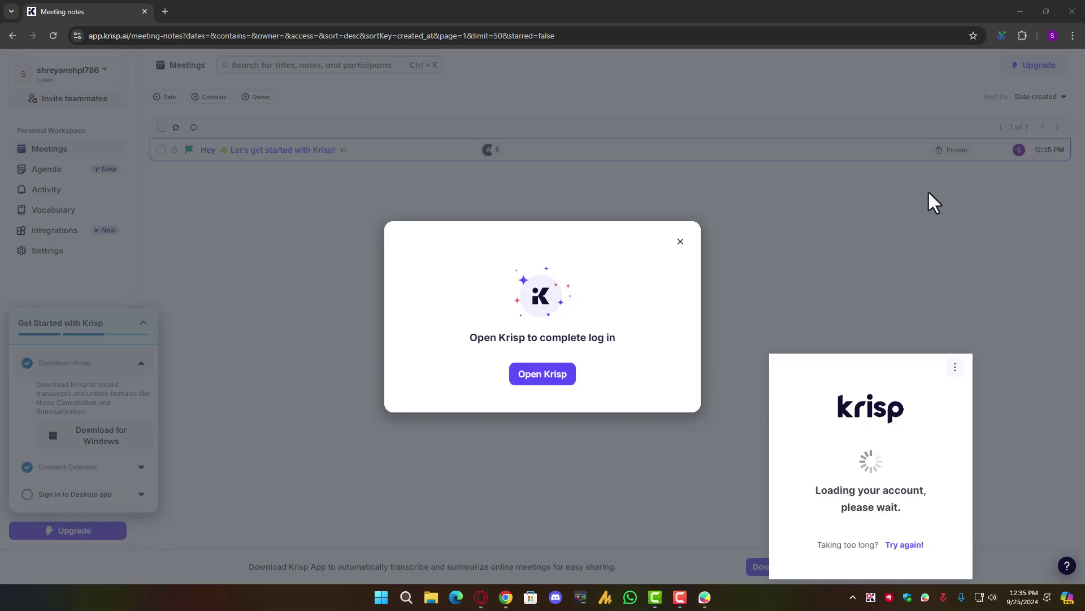
key(super+d)
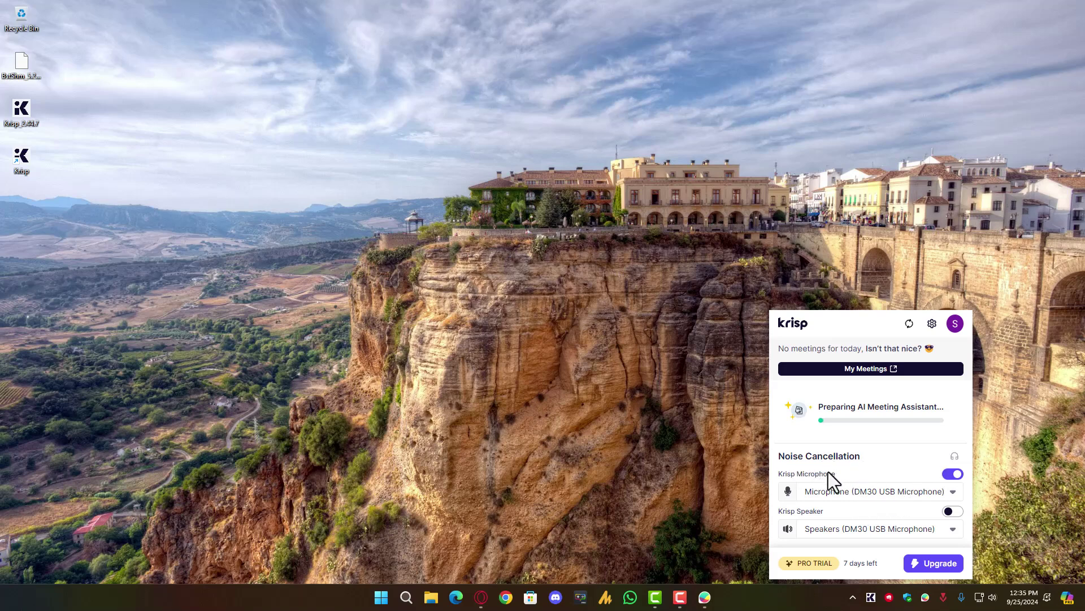
Select the DM30 USB Microphone as Krisp's microphone and its DM30 speakers as the speaker device.
click(919, 492)
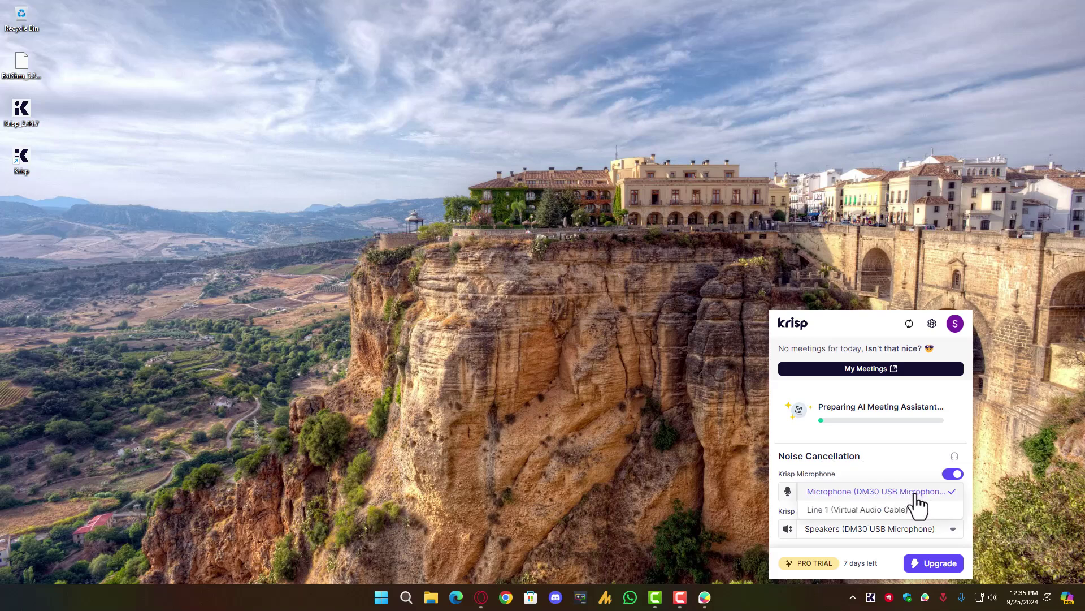
click(879, 492)
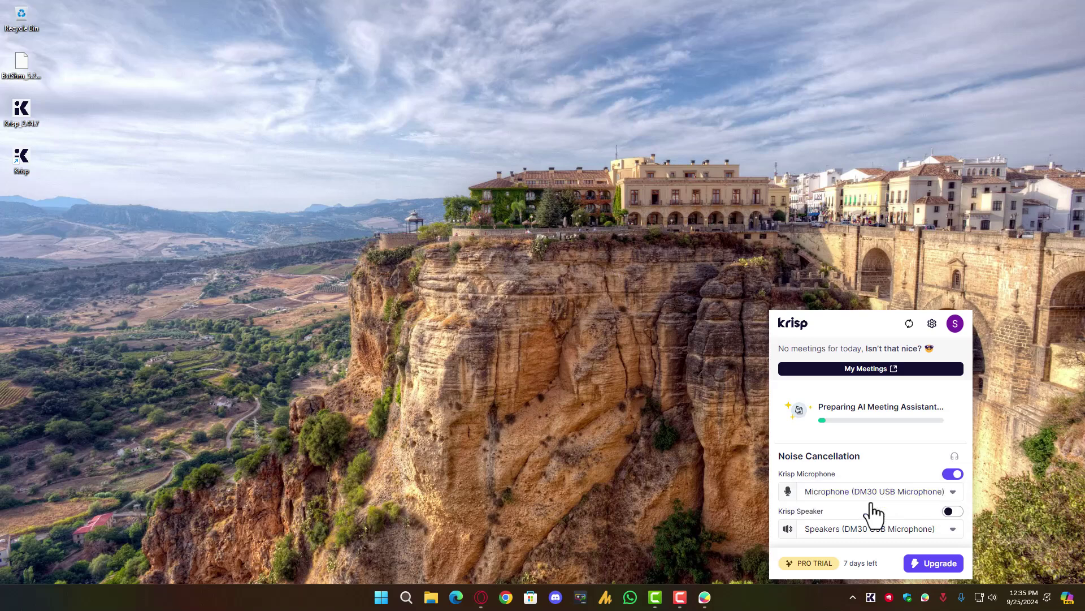
click(908, 531)
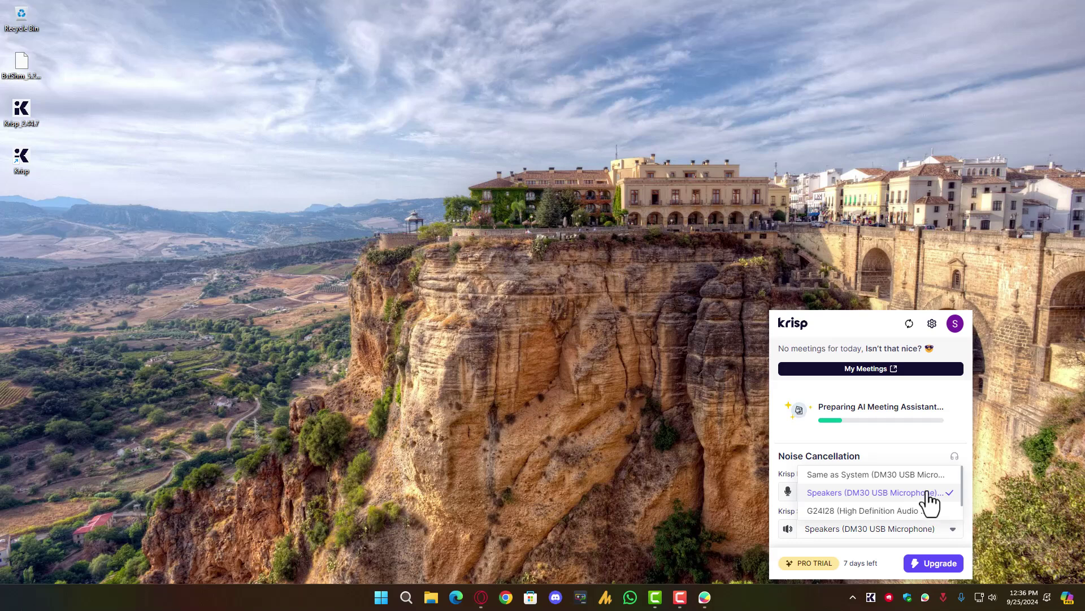
click(871, 494)
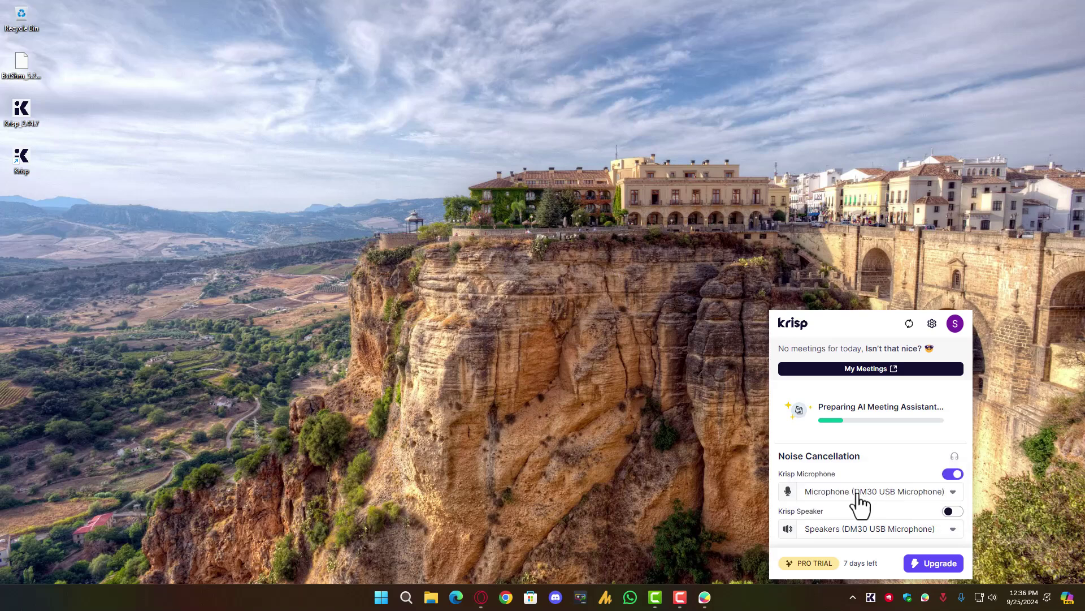
Toggle Krisp's noise cancellation switches for the speaker and the microphone.
click(952, 511)
click(952, 511)
click(952, 474)
click(954, 512)
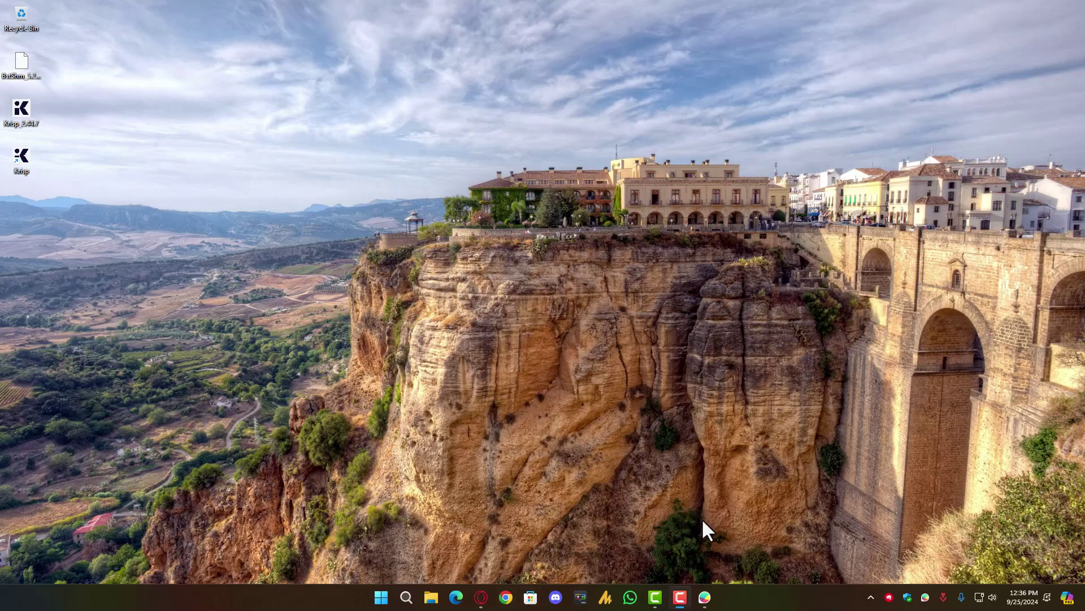
Switch to Chrome, search Google for "rtx voice" and open NVIDIA's RTX Voice setup guide.
click(506, 597)
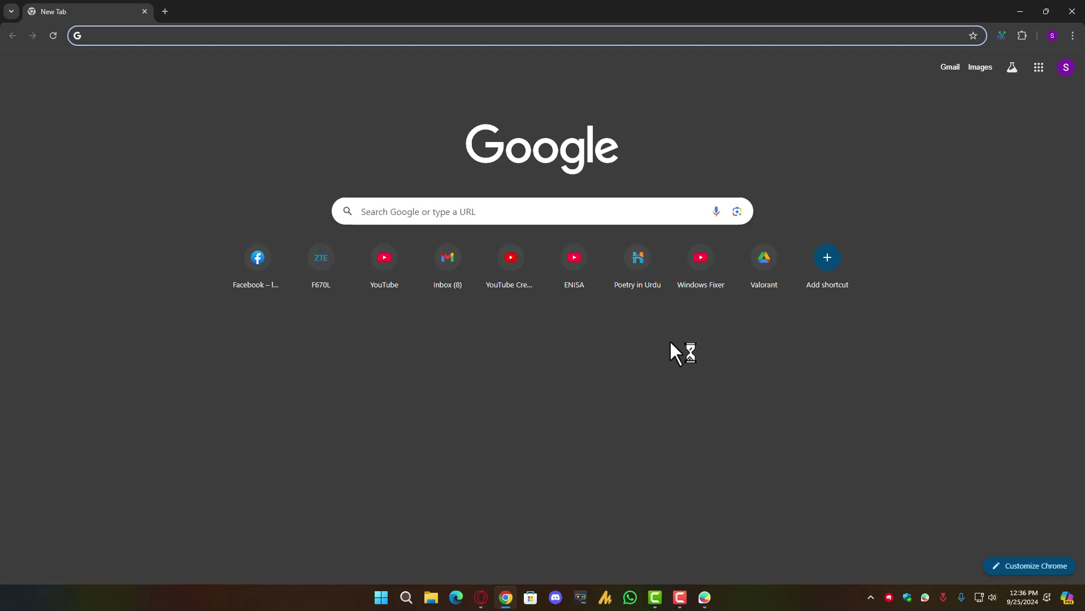
text(rtx voic)
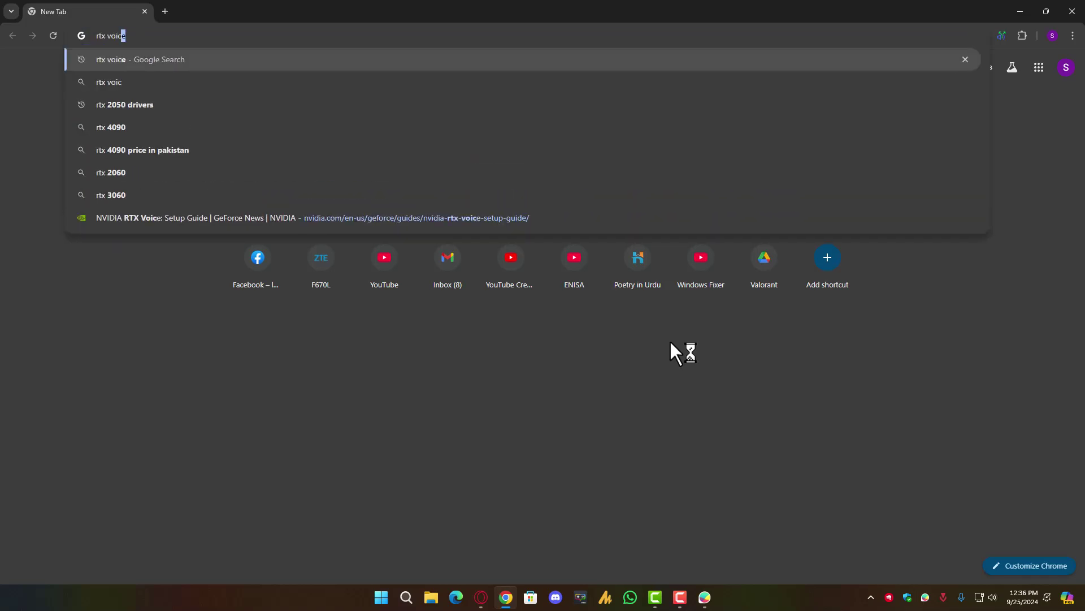
key(Return)
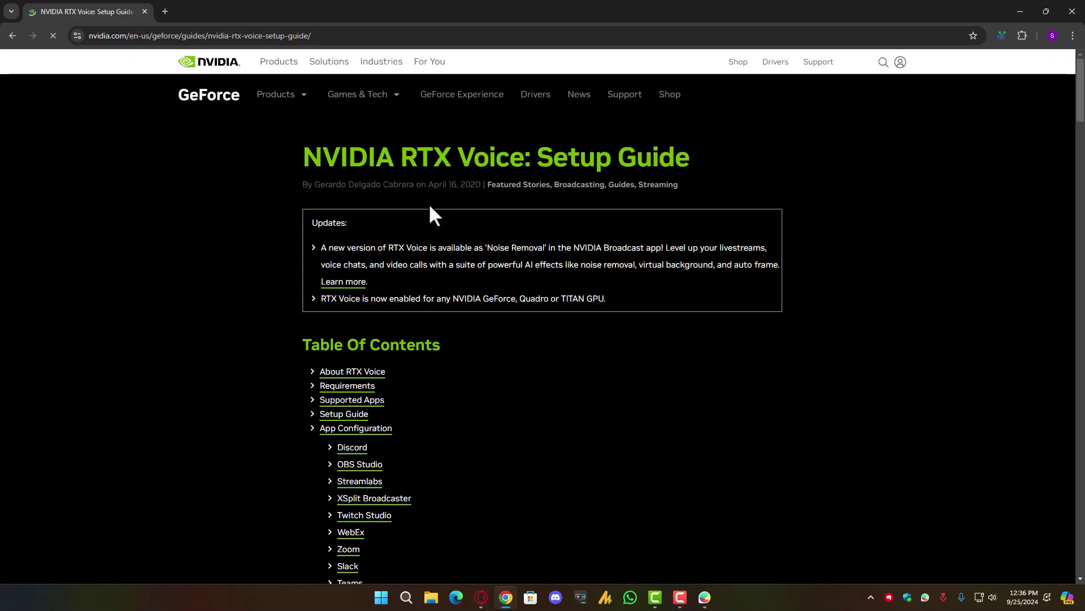
Review the guide's requirements and supported apps, then download the RTX Voice installer for NVIDIA GeForce GTX GPUs from the Setup Guide section.
scroll(431, 208, down, 6)
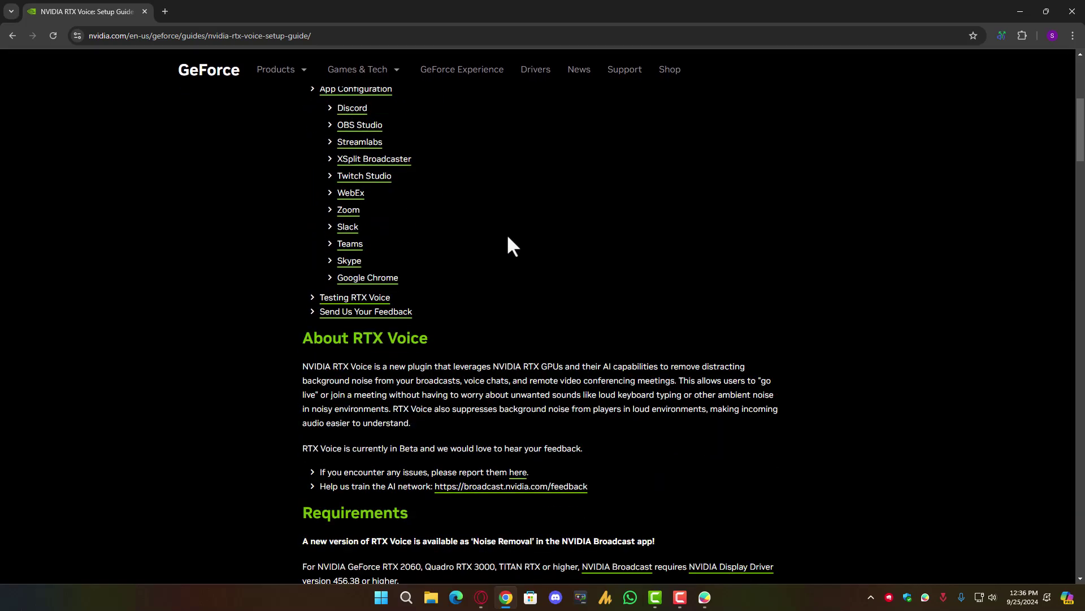
scroll(508, 237, down, 4)
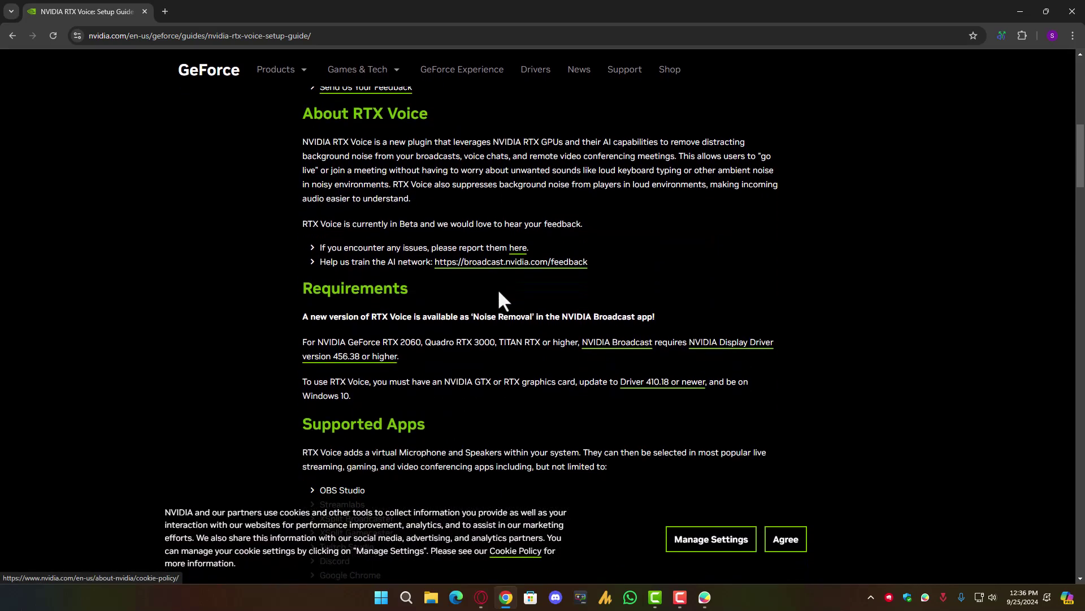
scroll(477, 339, down, 1)
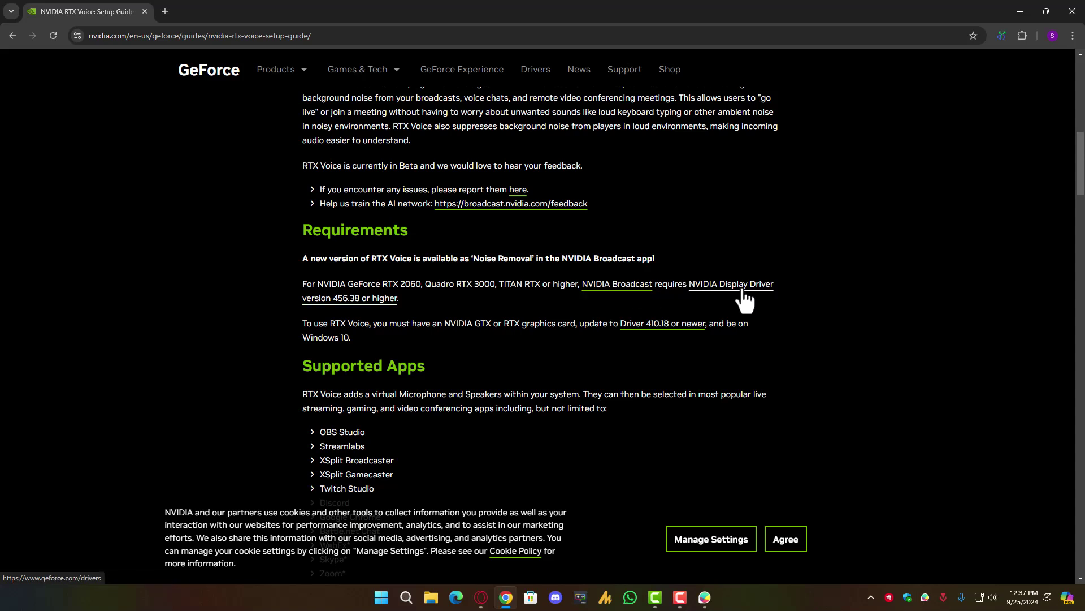
scroll(361, 317, down, 1)
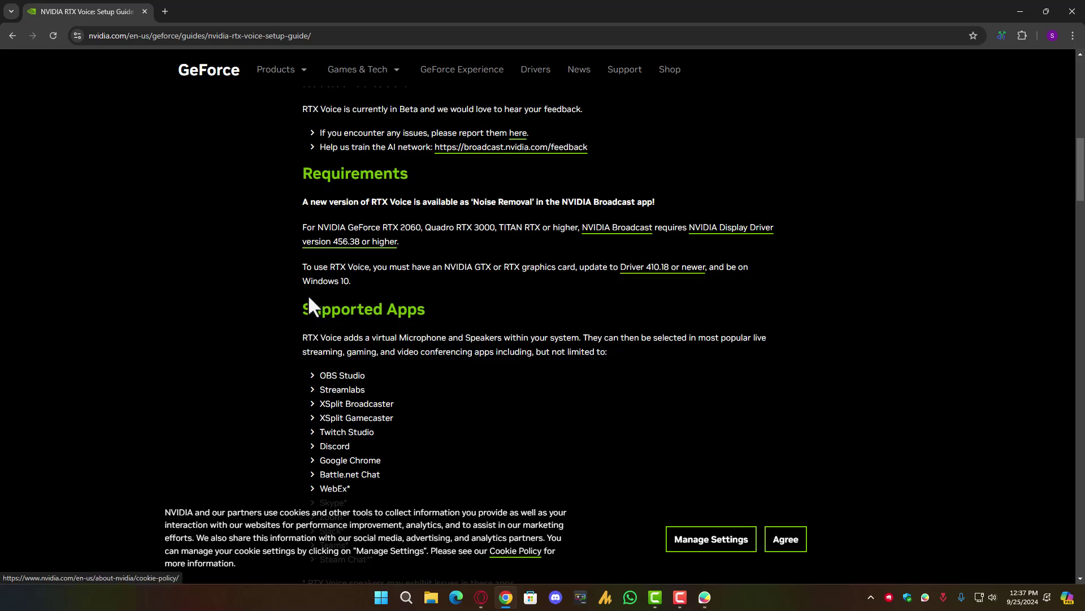
scroll(356, 290, down, 3)
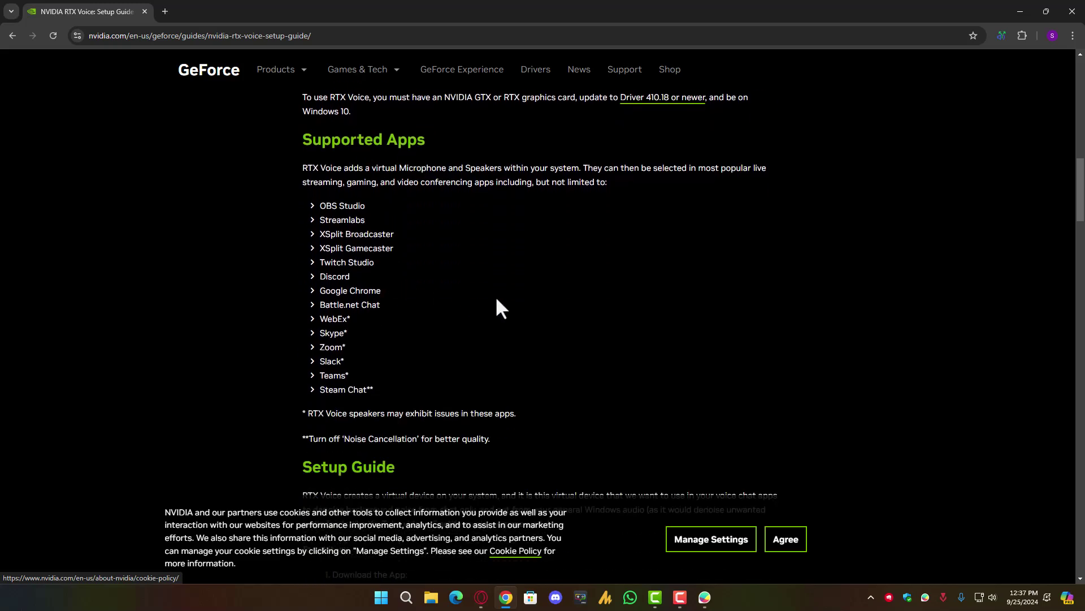
scroll(591, 198, down, 5)
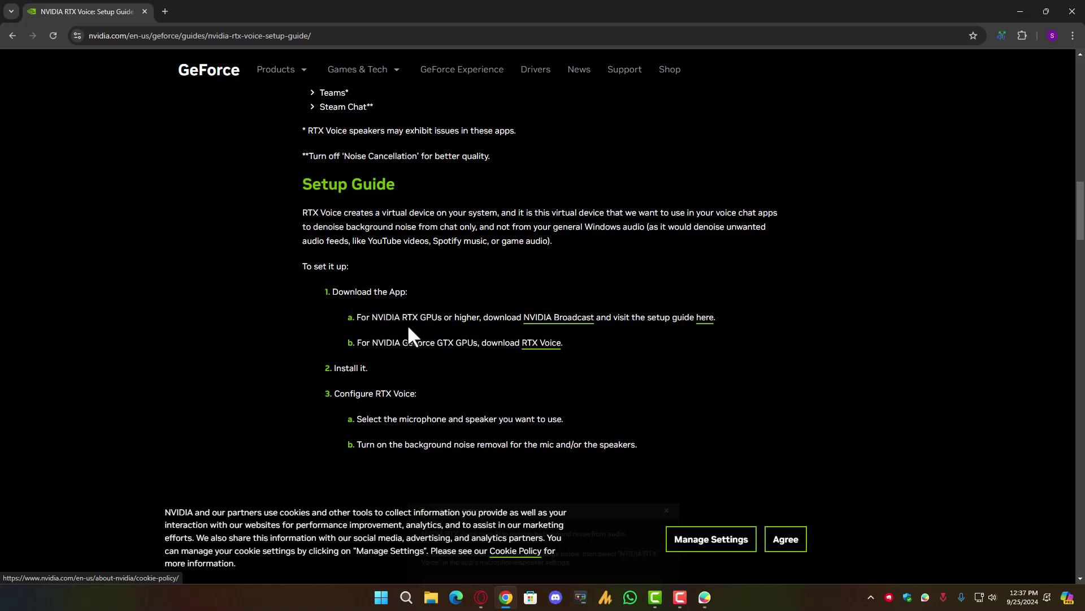
click(545, 345)
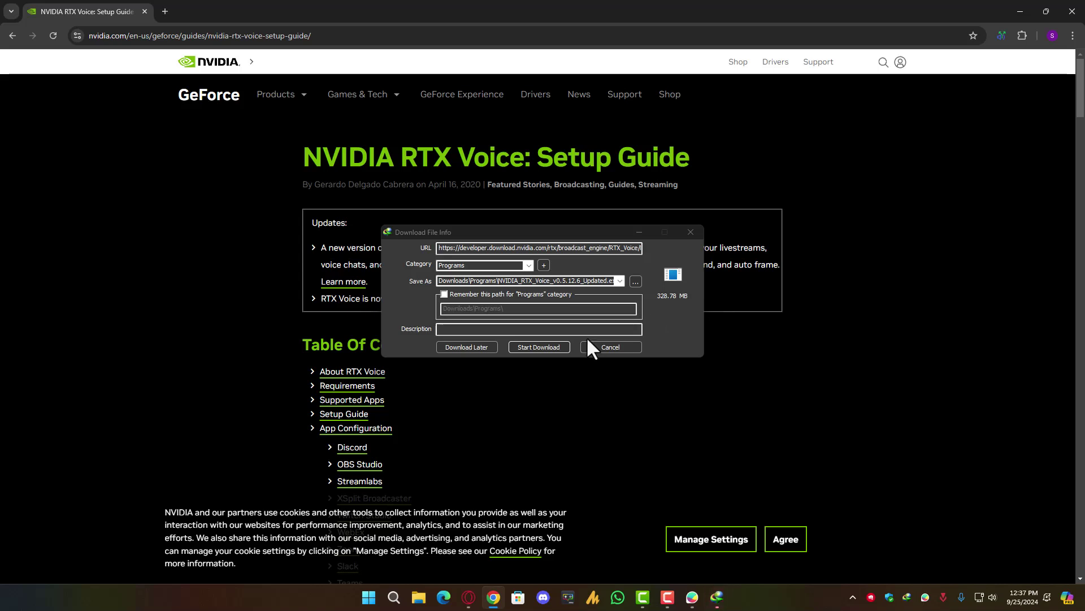
click(534, 351)
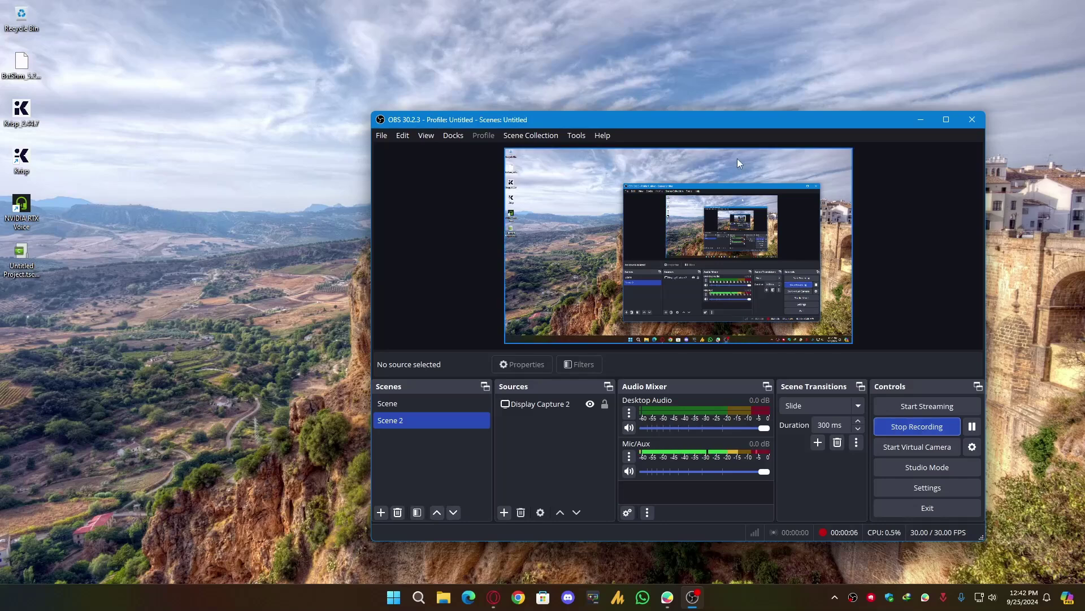
Check the audio filters applied to the Mic/Aux source in OBS, then close the filters window.
drag(730, 118, 653, 35)
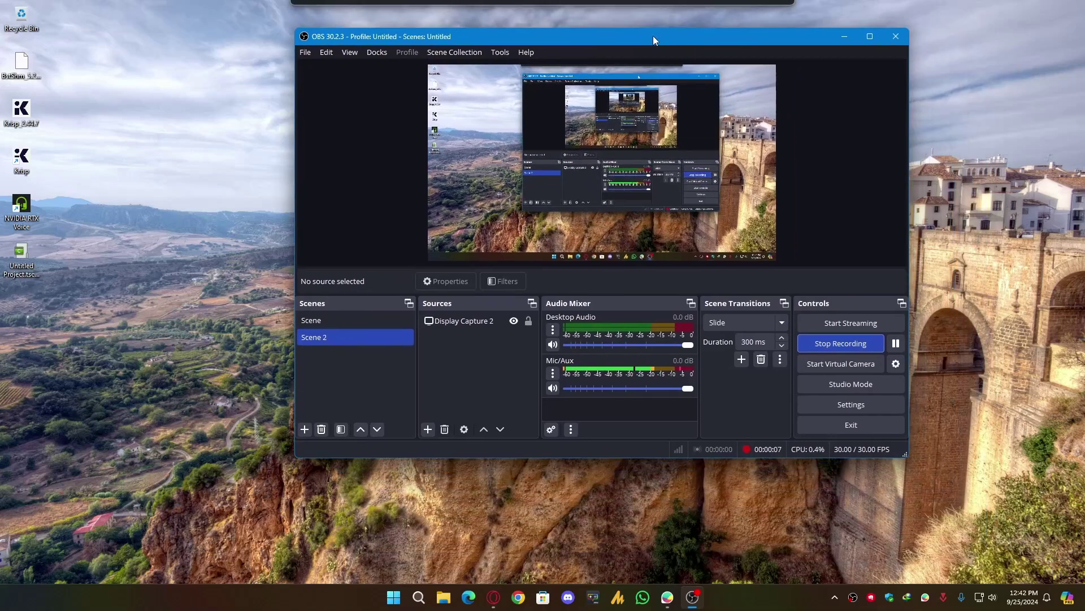
click(552, 373)
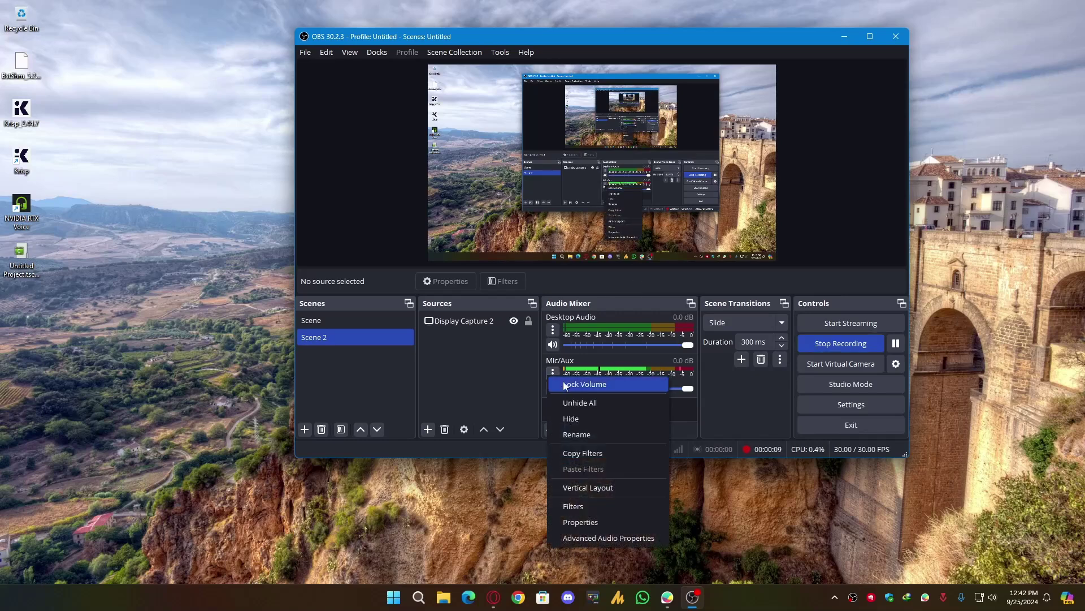
click(607, 507)
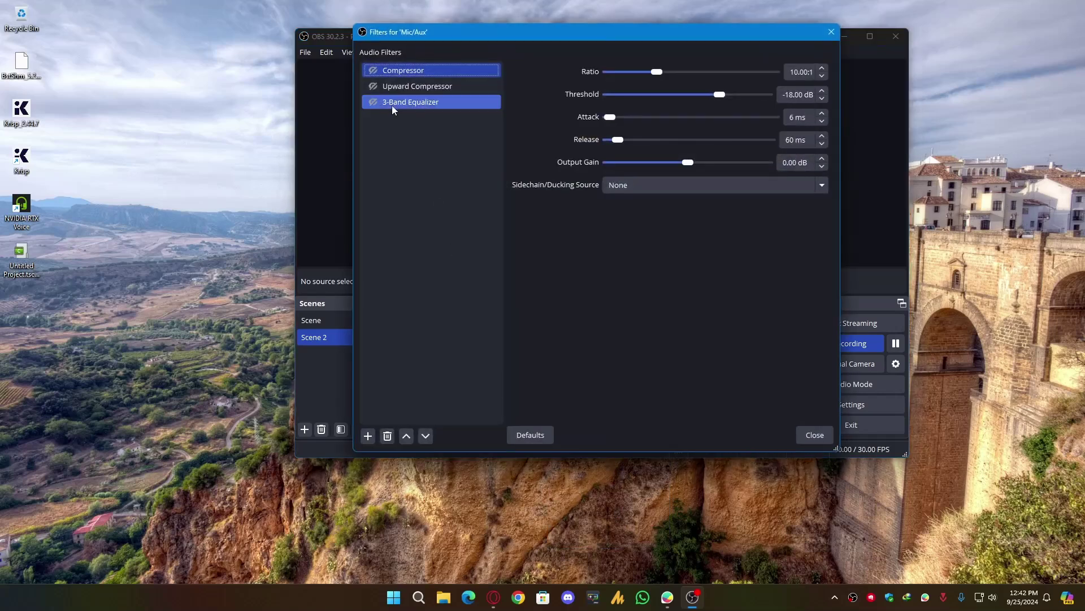
click(814, 435)
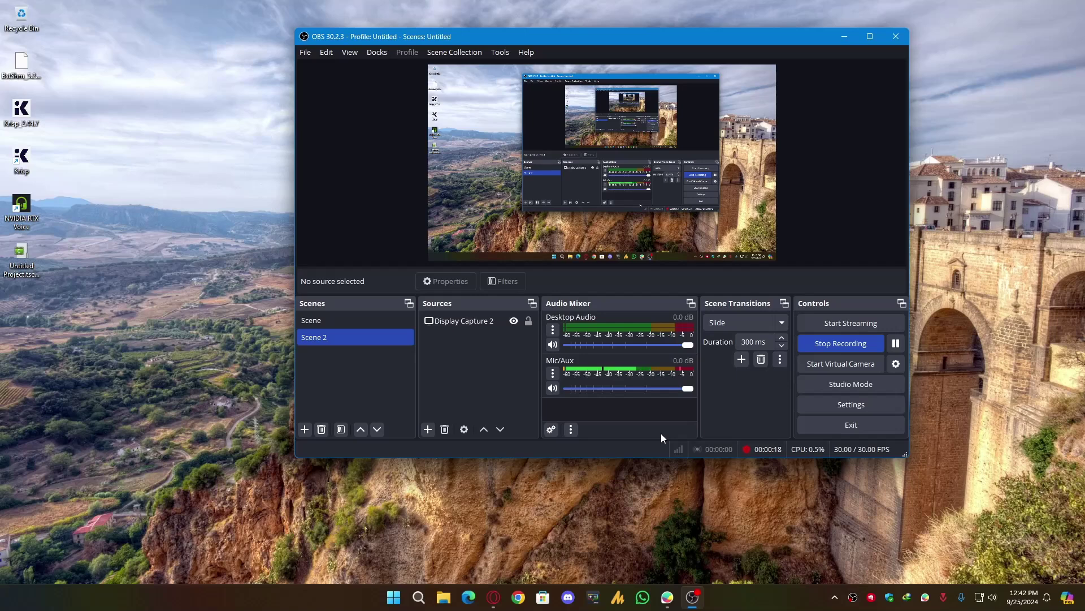
Open the running NVIDIA RTX Voice window, place it beside OBS, and check its output device choices.
click(835, 597)
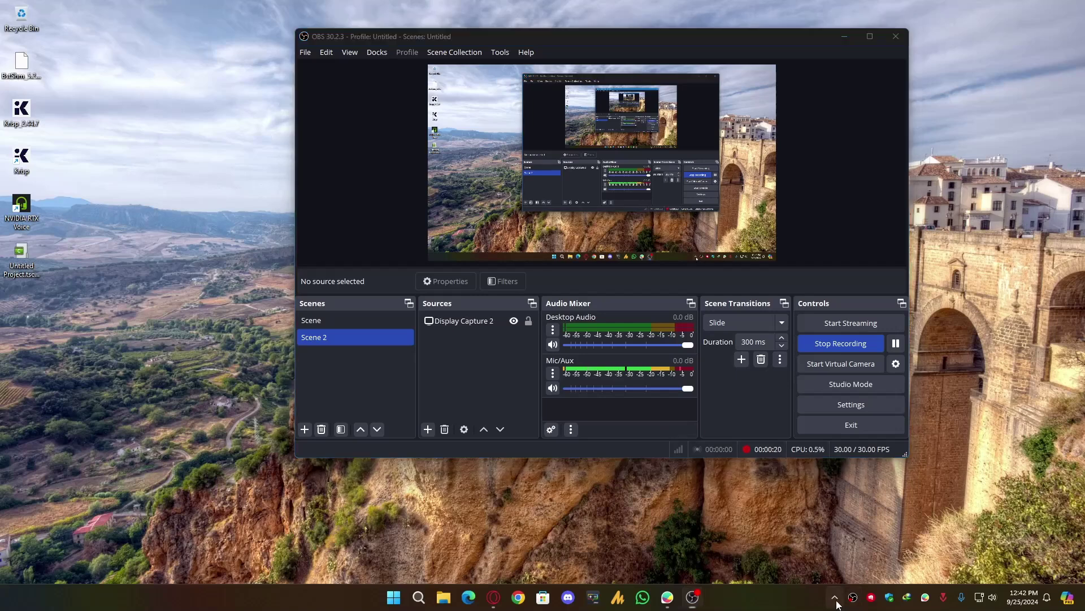
click(824, 563)
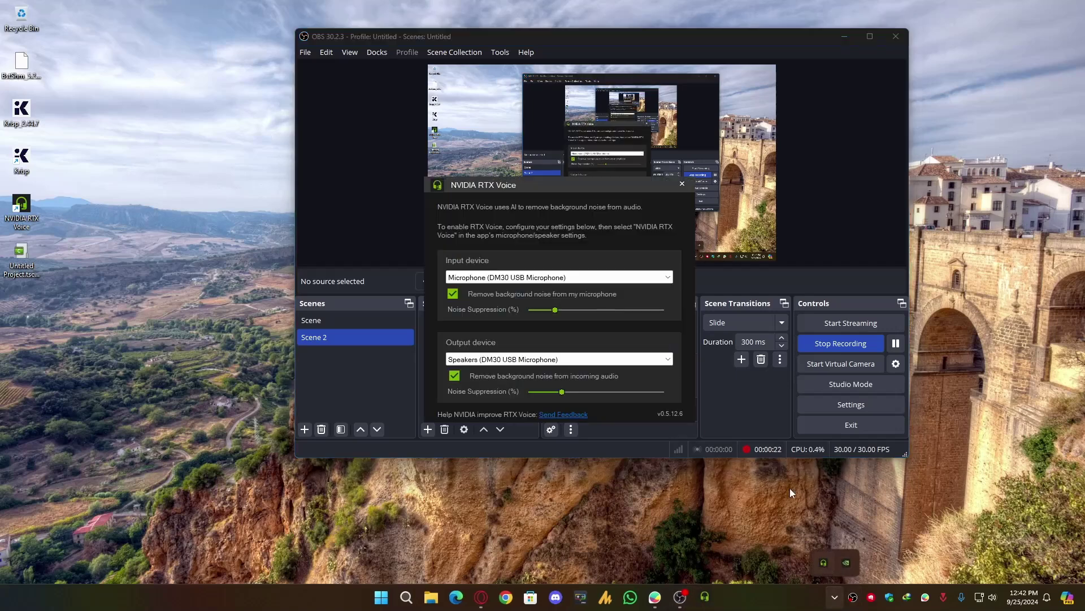
drag(517, 191, 135, 246)
drag(452, 36, 553, 50)
drag(192, 256, 265, 242)
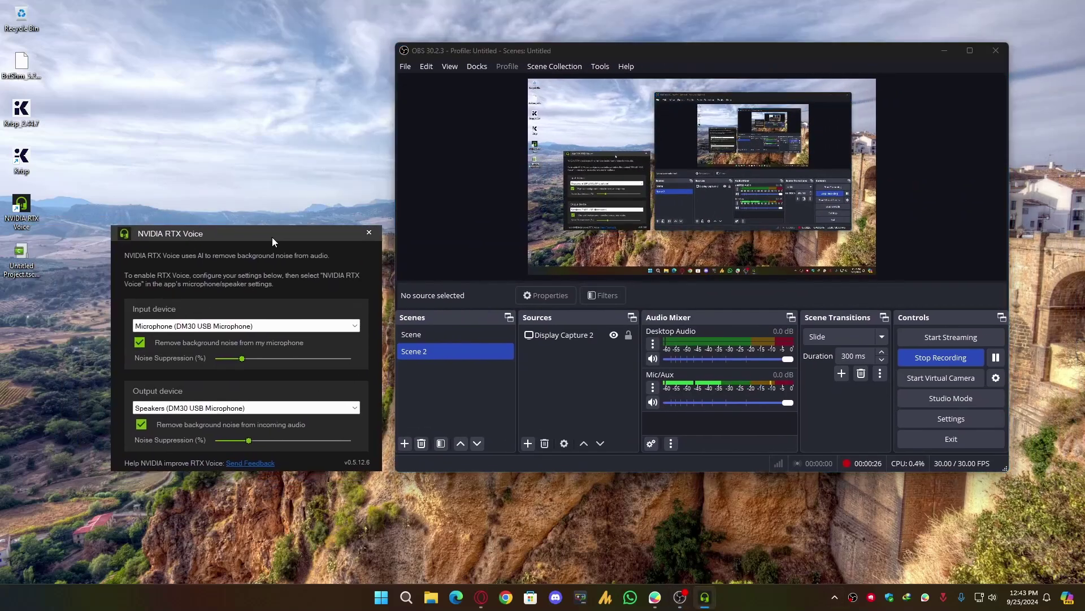
click(292, 413)
click(292, 411)
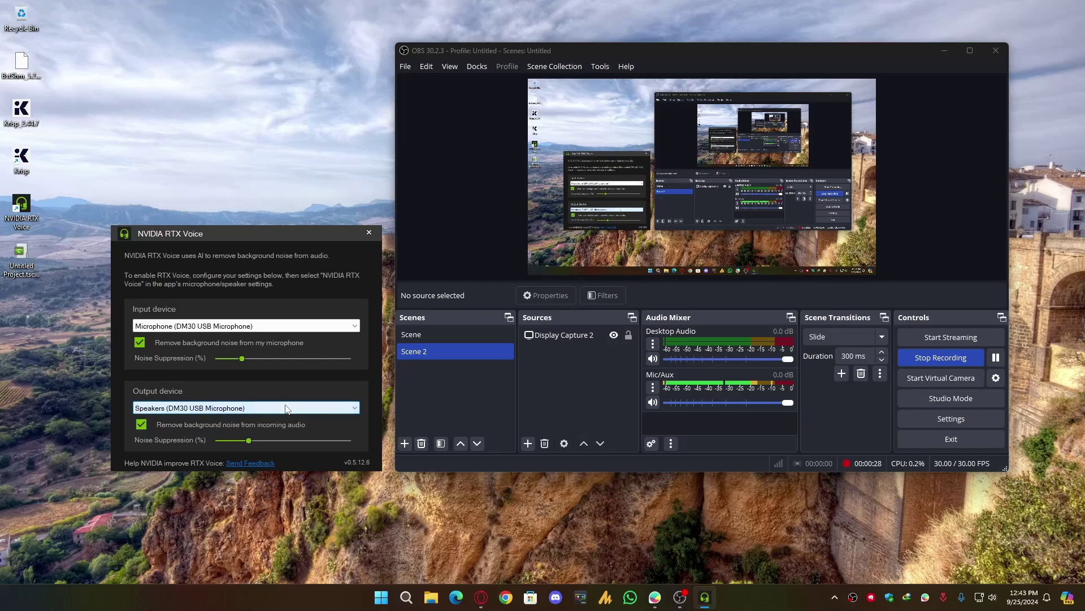
Look through the Windows sound output devices for the NVIDIA RTX Voice speakers and leave the selection as it is.
click(834, 597)
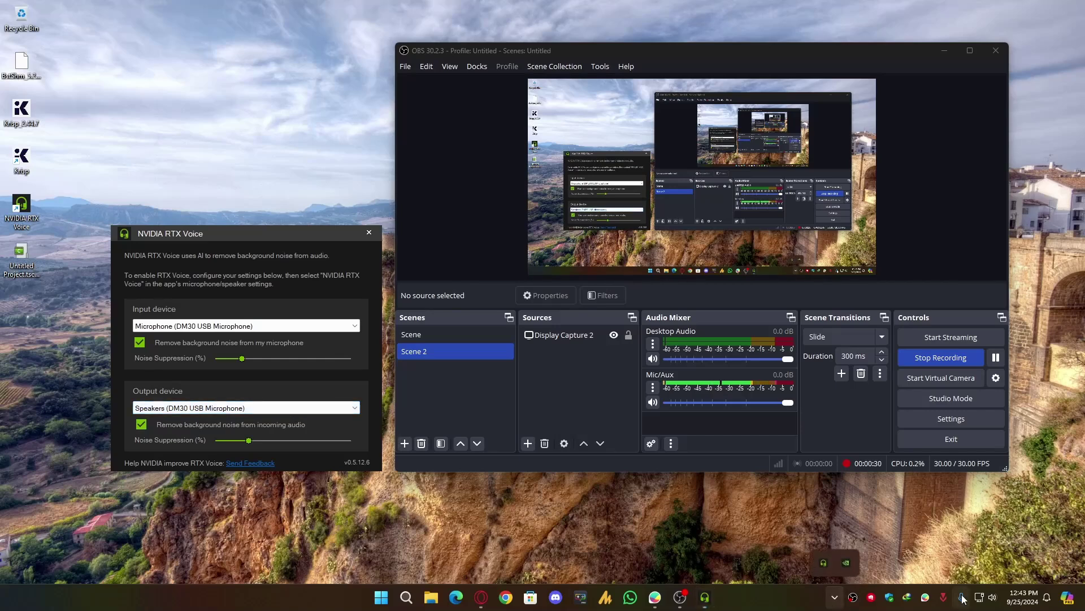
click(993, 600)
click(1062, 527)
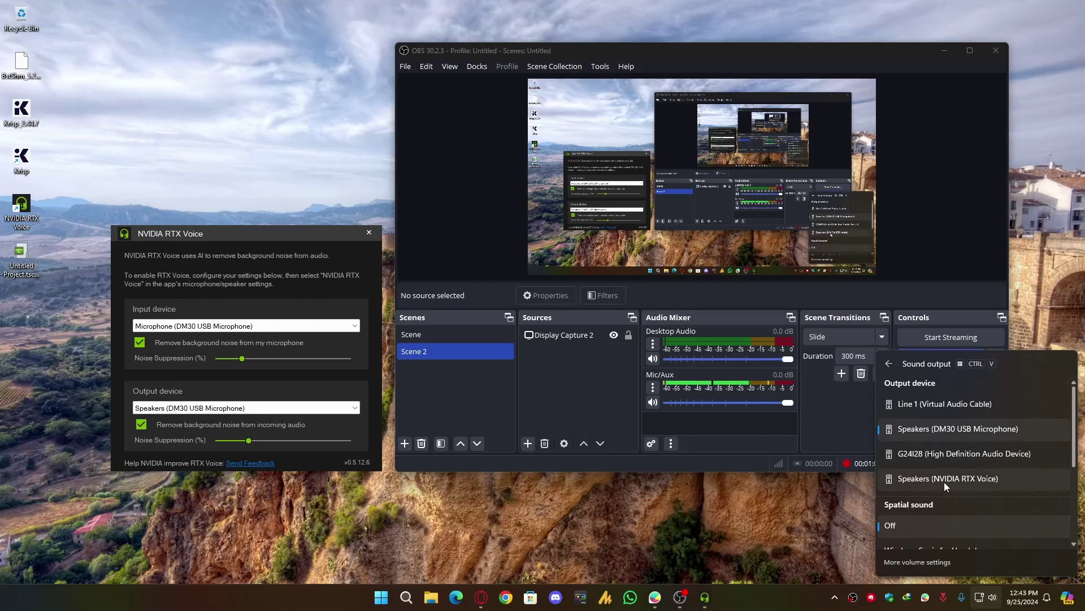
click(795, 527)
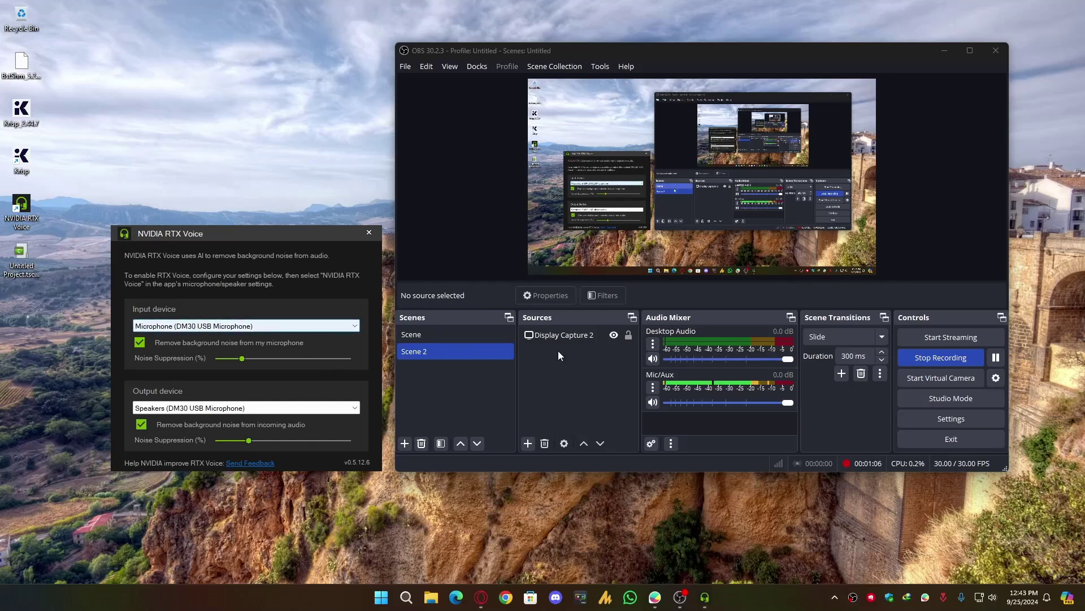
Set the device of the OBS Mic/Aux source to Microphone (NVIDIA RTX Voice).
click(652, 387)
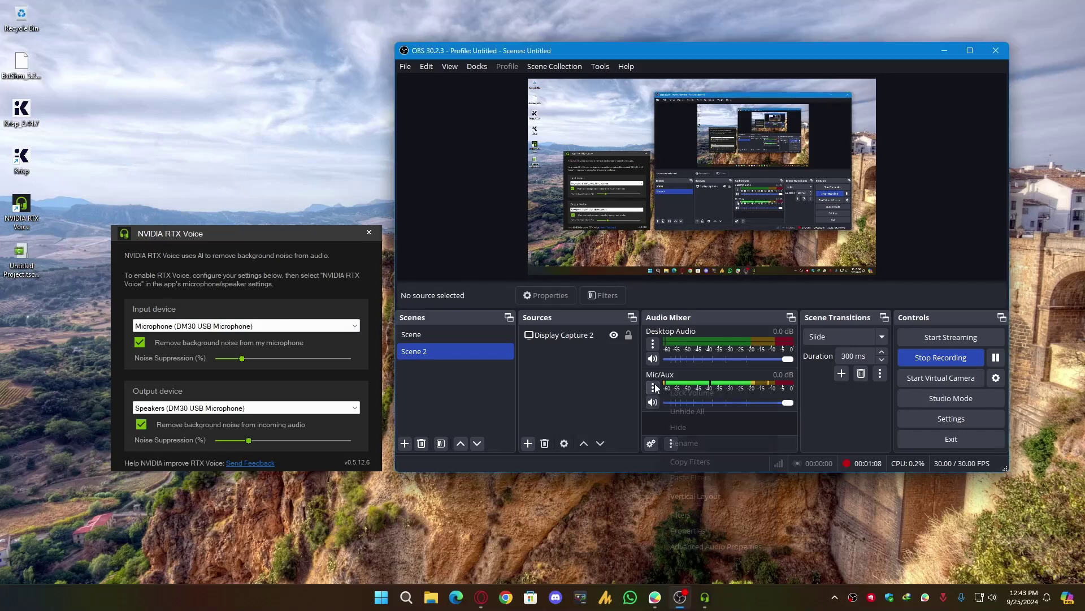
click(693, 531)
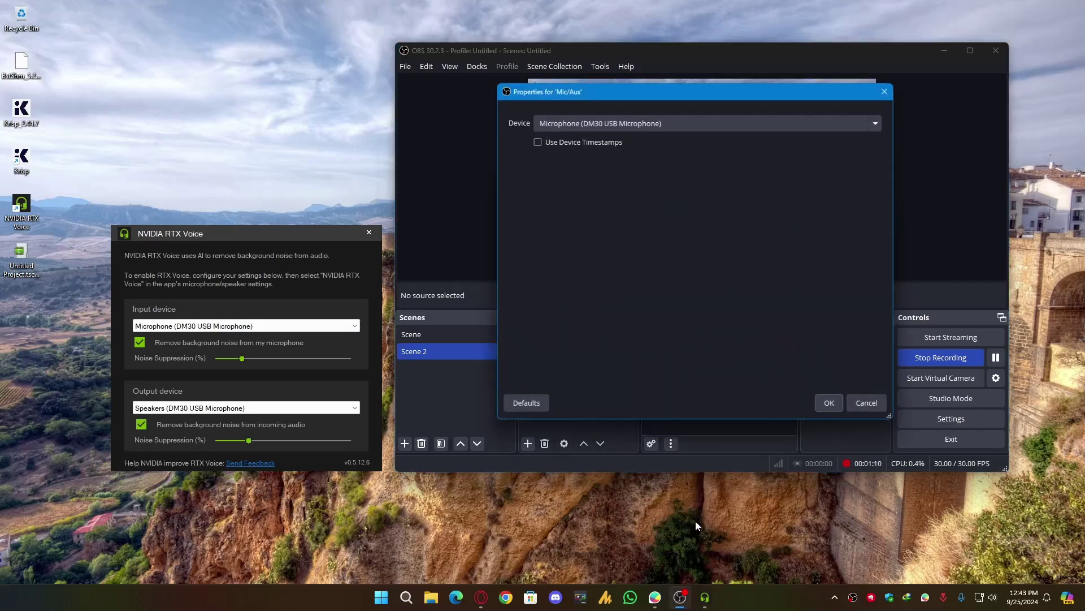
click(626, 120)
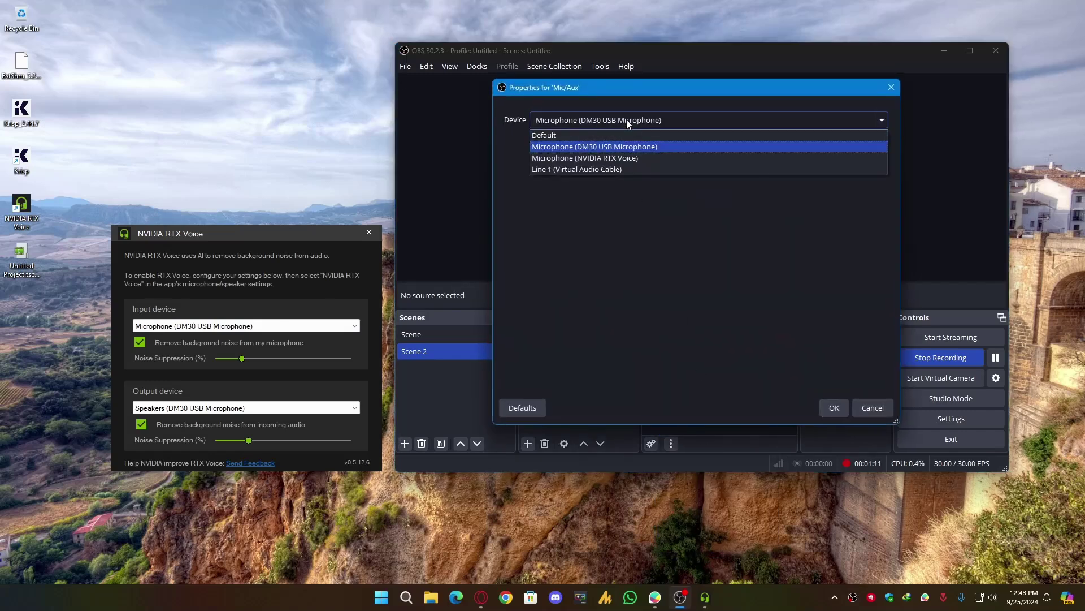
click(640, 159)
click(834, 408)
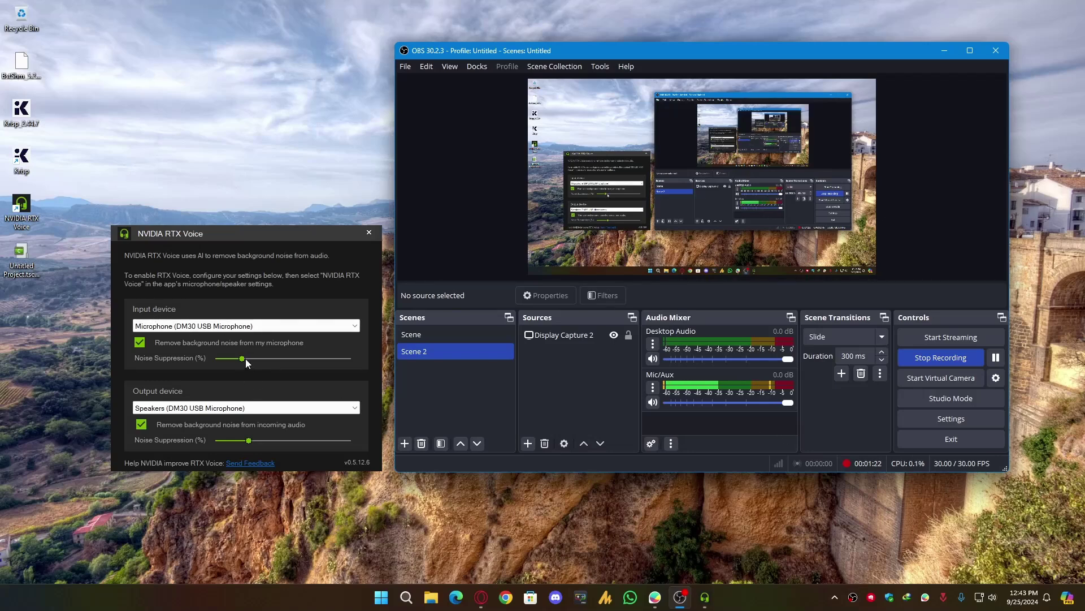
Raise the input device's noise suppression to its maximum, lower it back to about a fifth, and close the RTX Voice window.
drag(243, 359, 315, 360)
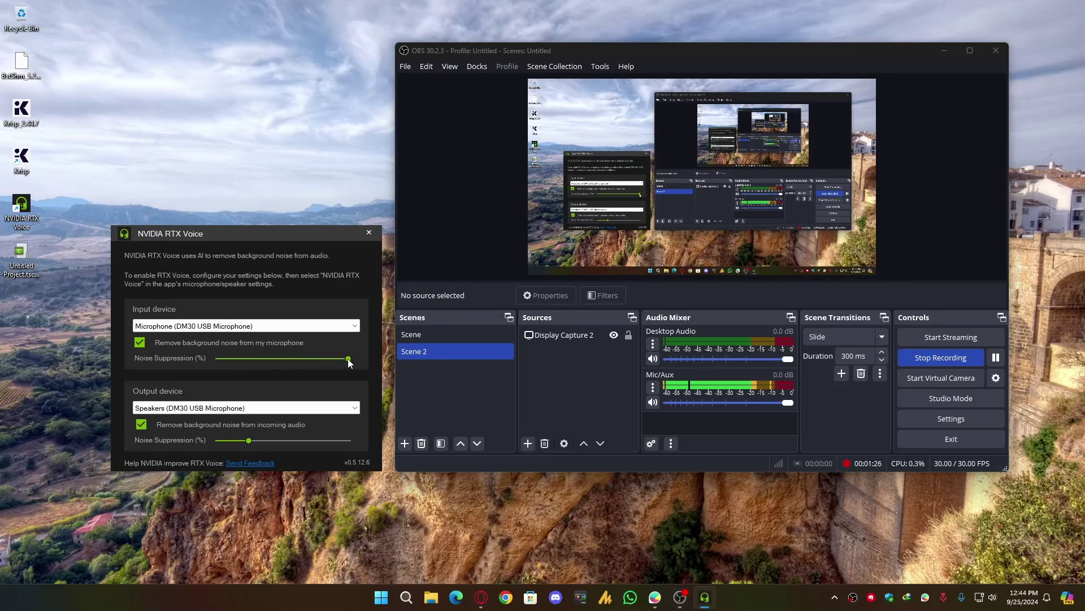
drag(348, 360, 238, 361)
click(369, 232)
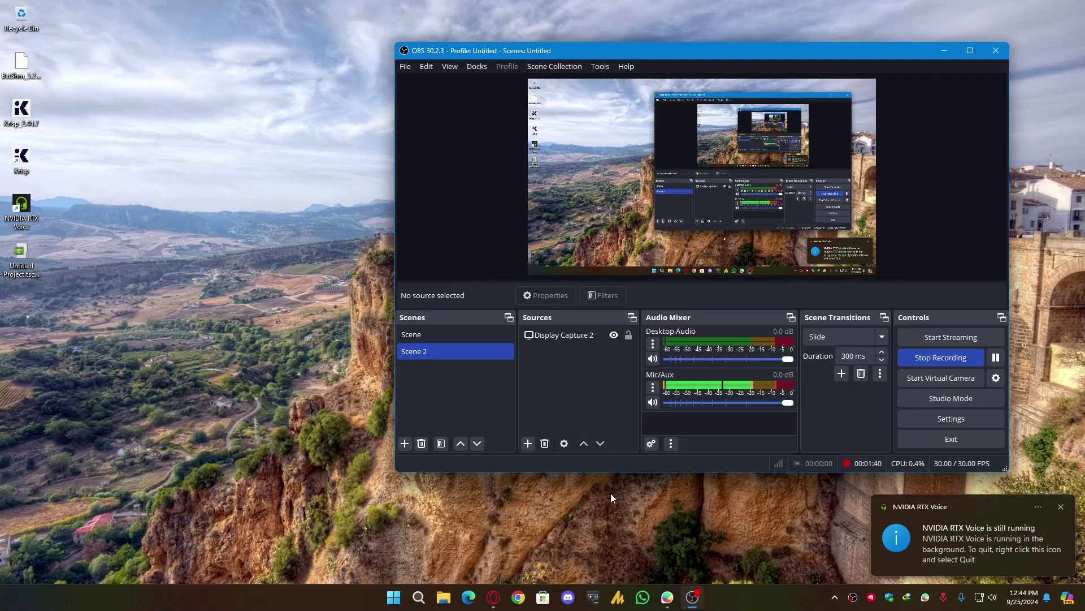
Switch to Discord, open its Voice & Video settings, and keep Default (Microphone (NVIDIA RTX Voice)) as the input device.
click(568, 597)
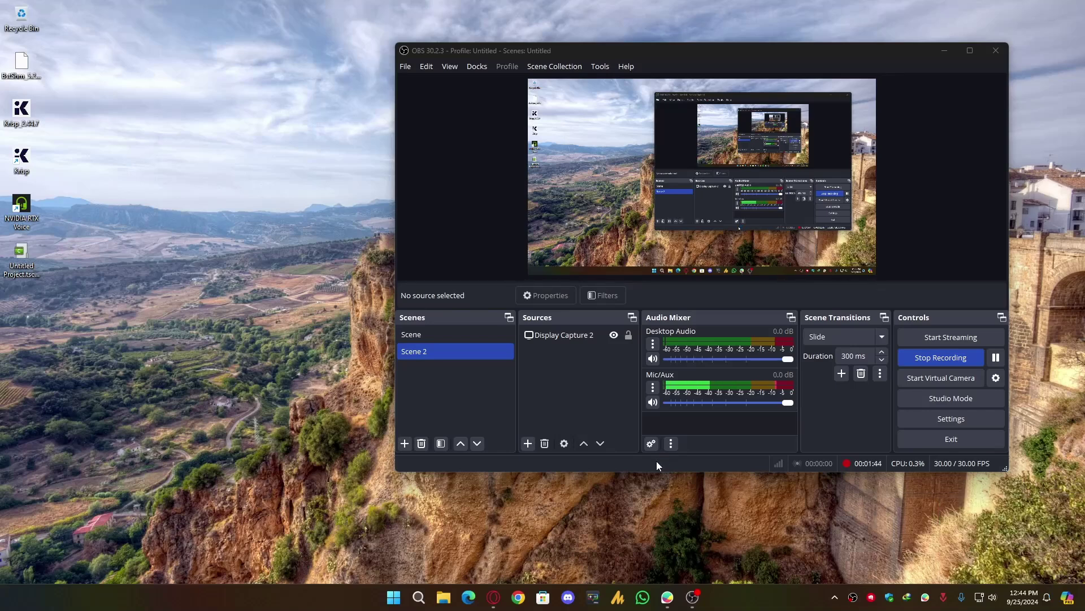
key(super+d)
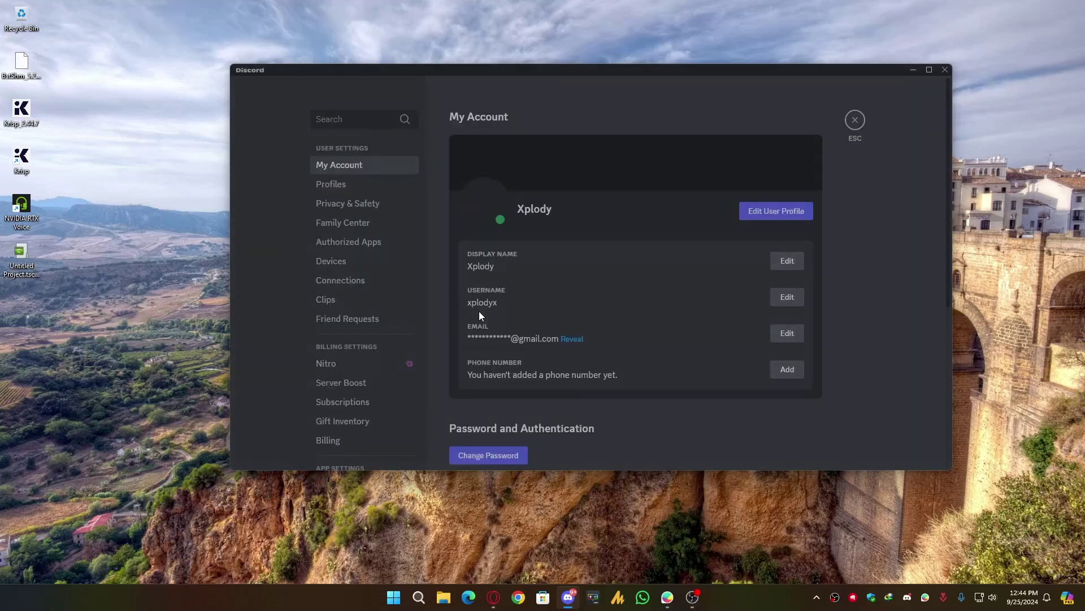
scroll(360, 413, down, 3)
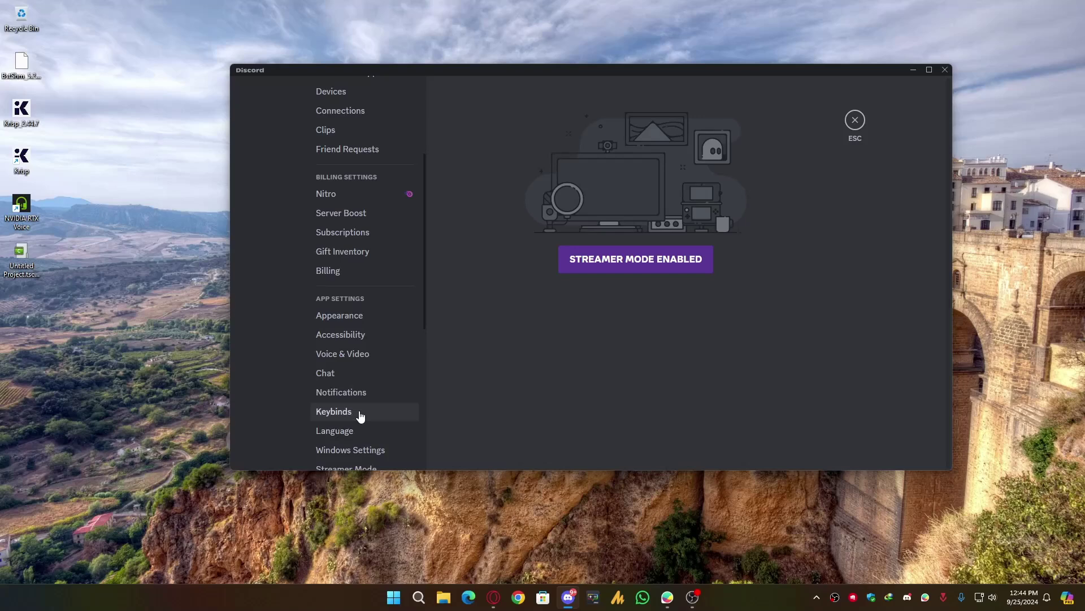
click(374, 355)
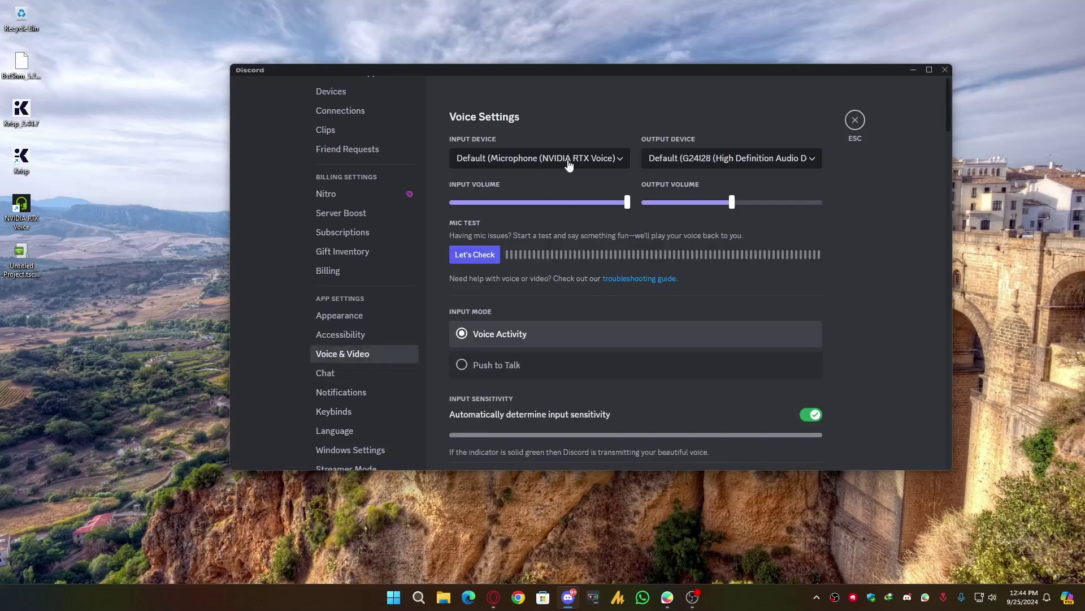
click(570, 164)
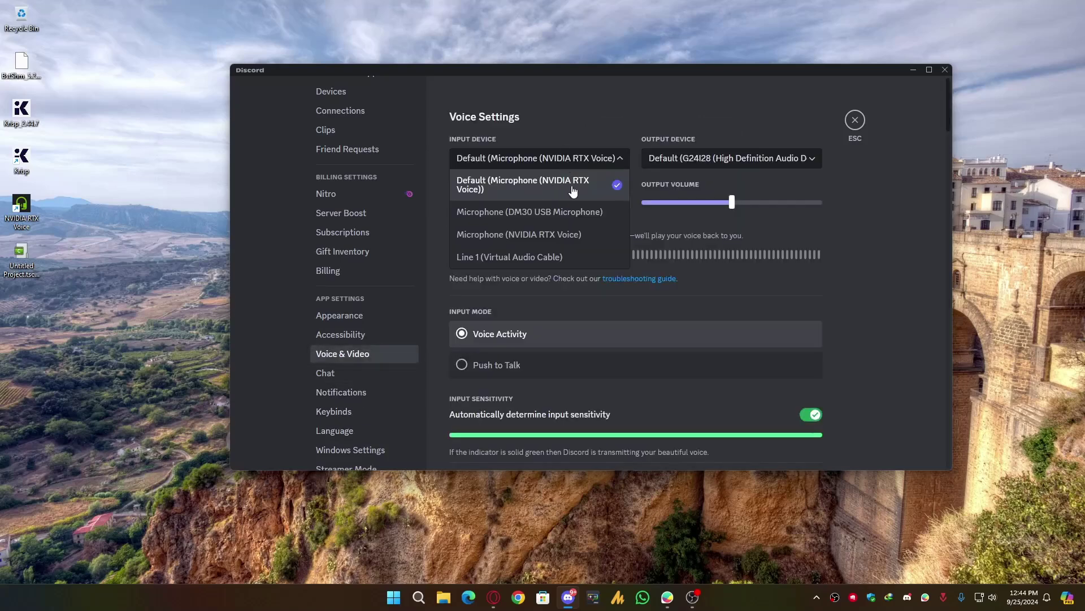
click(710, 252)
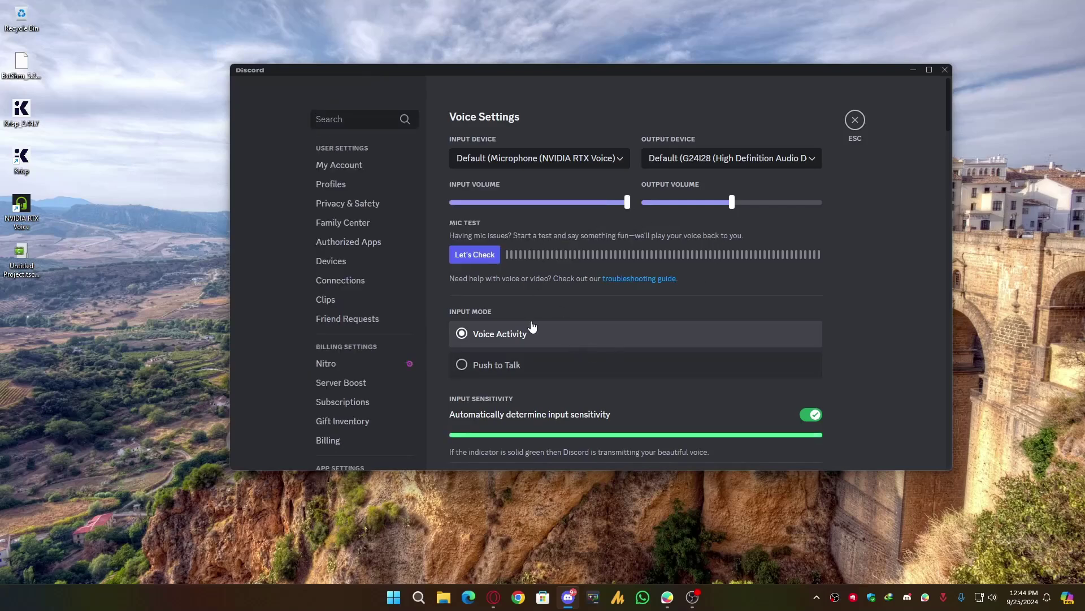
Toggle Echo Cancellation and review the Noise Suppression options in Discord's Voice Processing settings.
scroll(533, 320, down, 5)
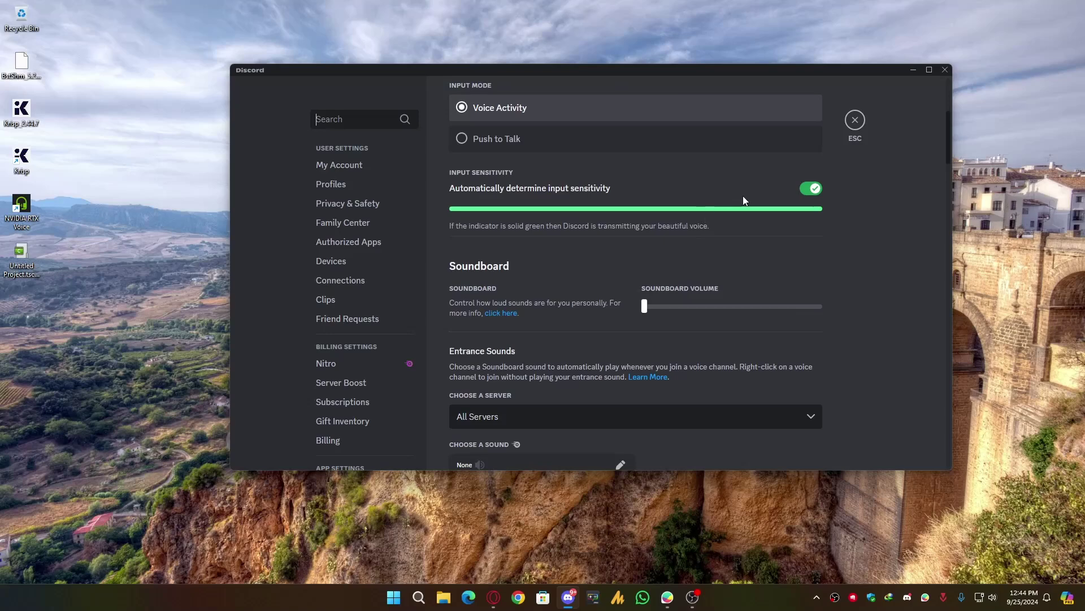
scroll(696, 344, down, 5)
scroll(634, 362, down, 10)
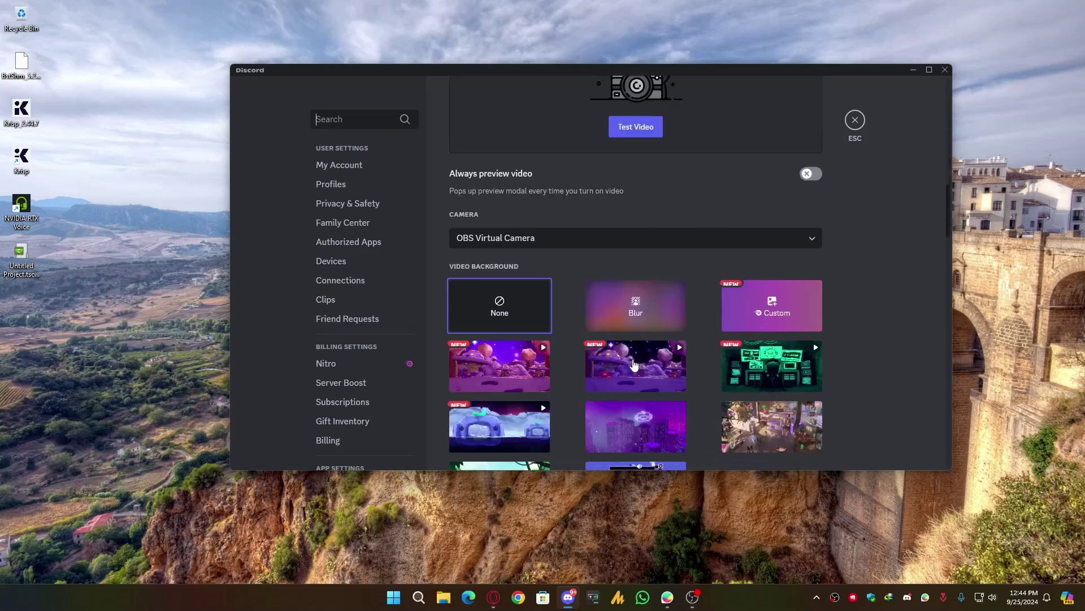
scroll(554, 370, down, 2)
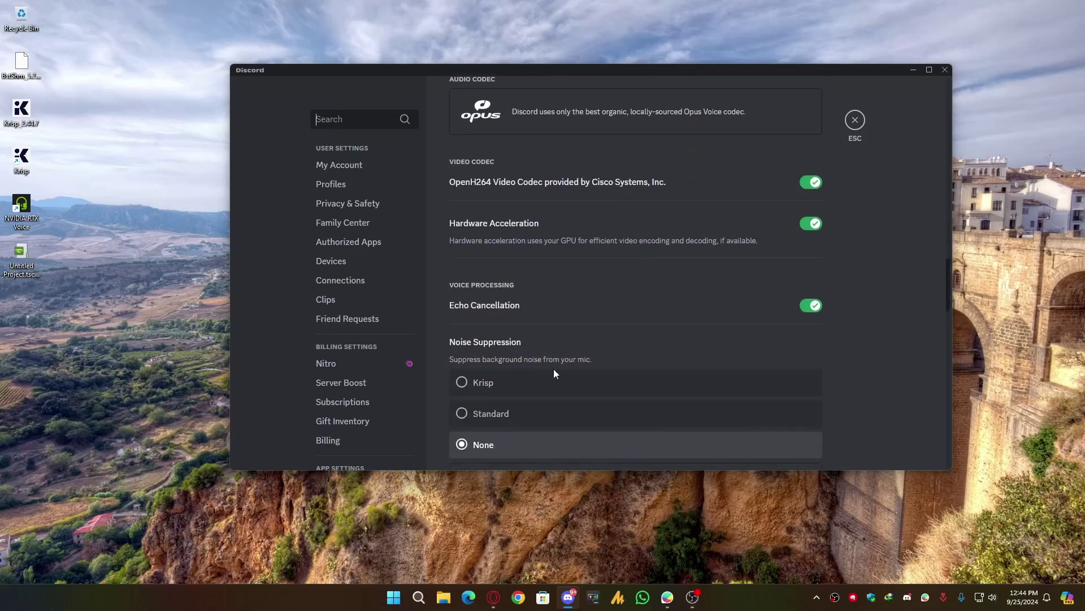
click(799, 306)
scroll(614, 432, down, 2)
scroll(615, 420, up, 10)
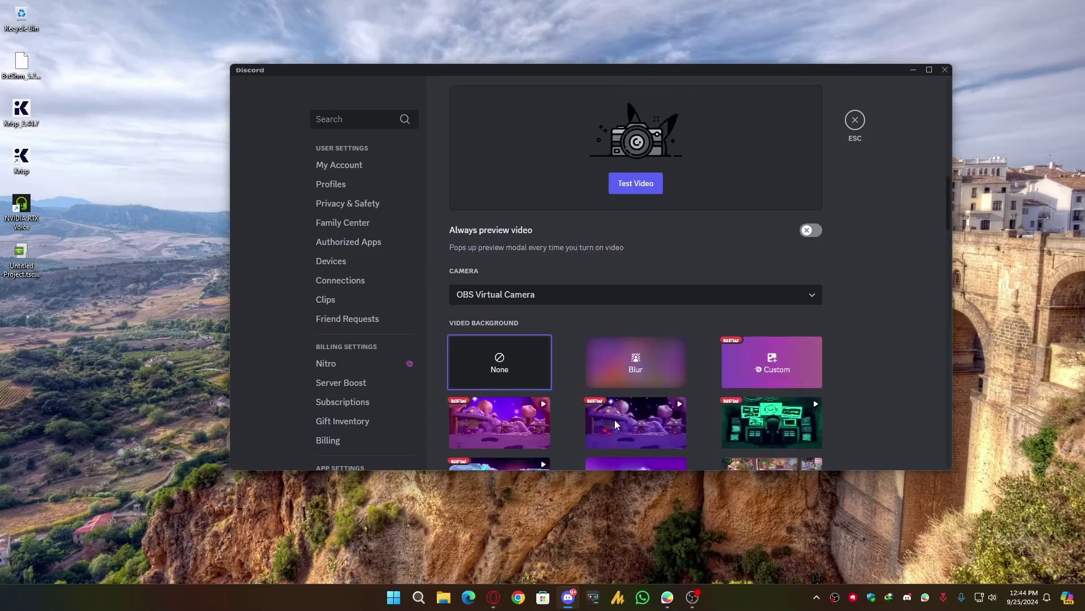
scroll(659, 323, up, 5)
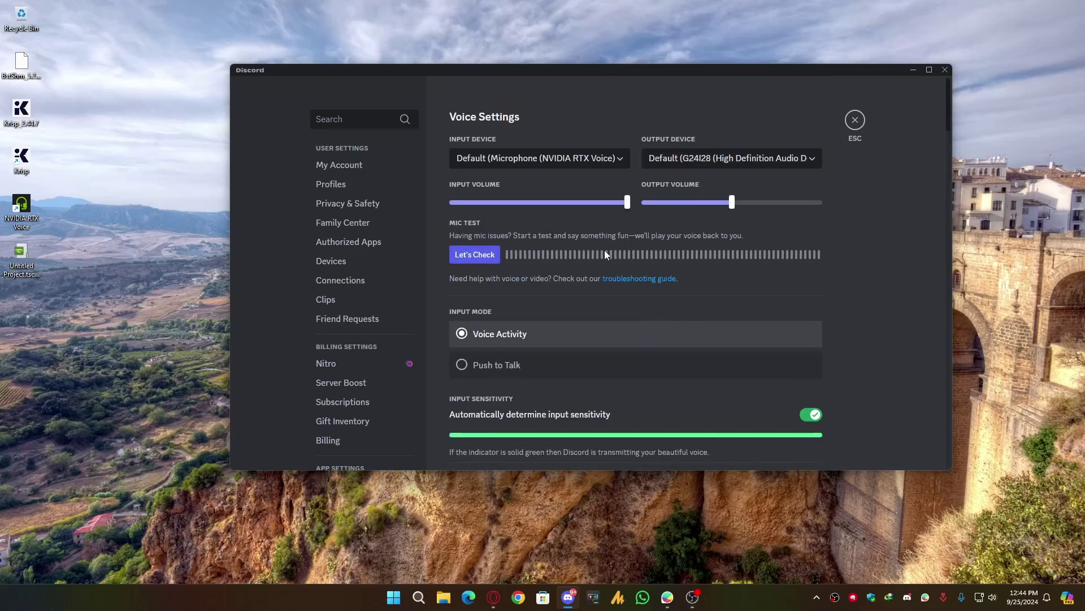
Run a short mic test, set Discord's output device to Speakers (NVIDIA RTX Voice), and close Discord.
click(478, 255)
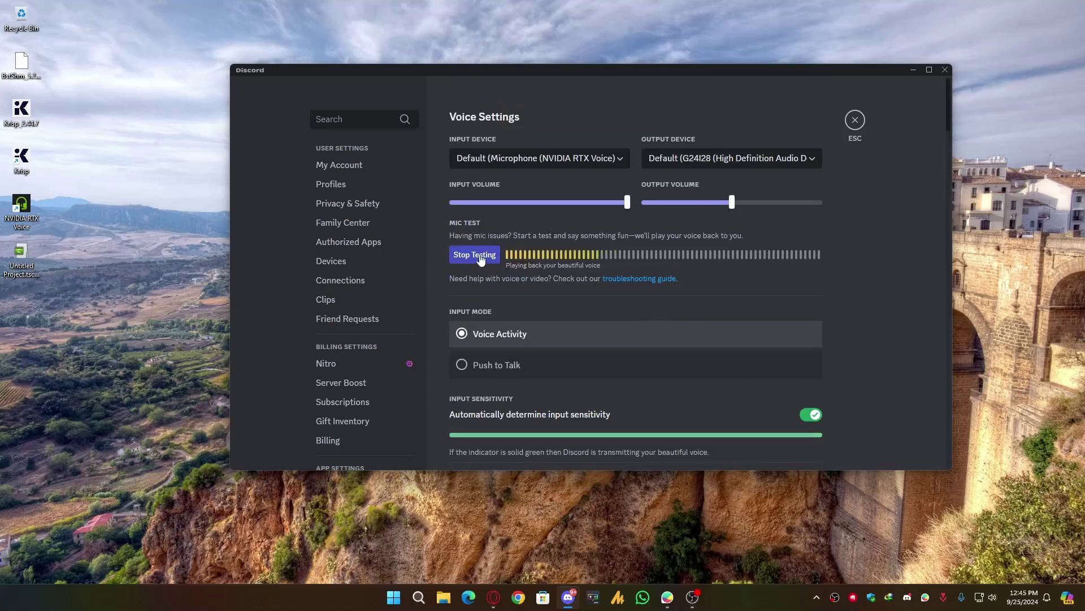
click(478, 256)
click(715, 158)
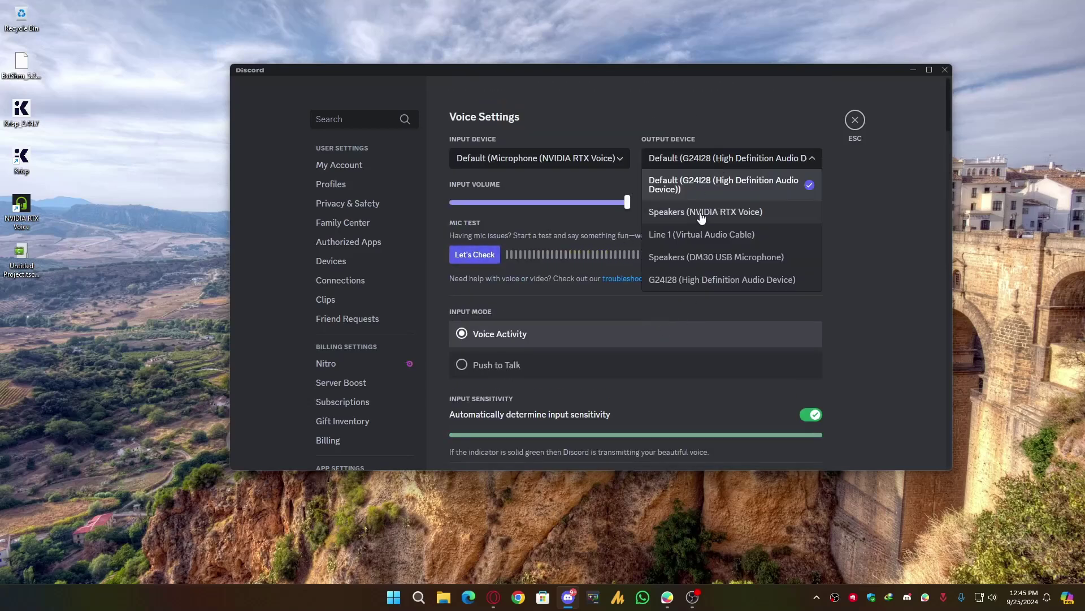
click(761, 216)
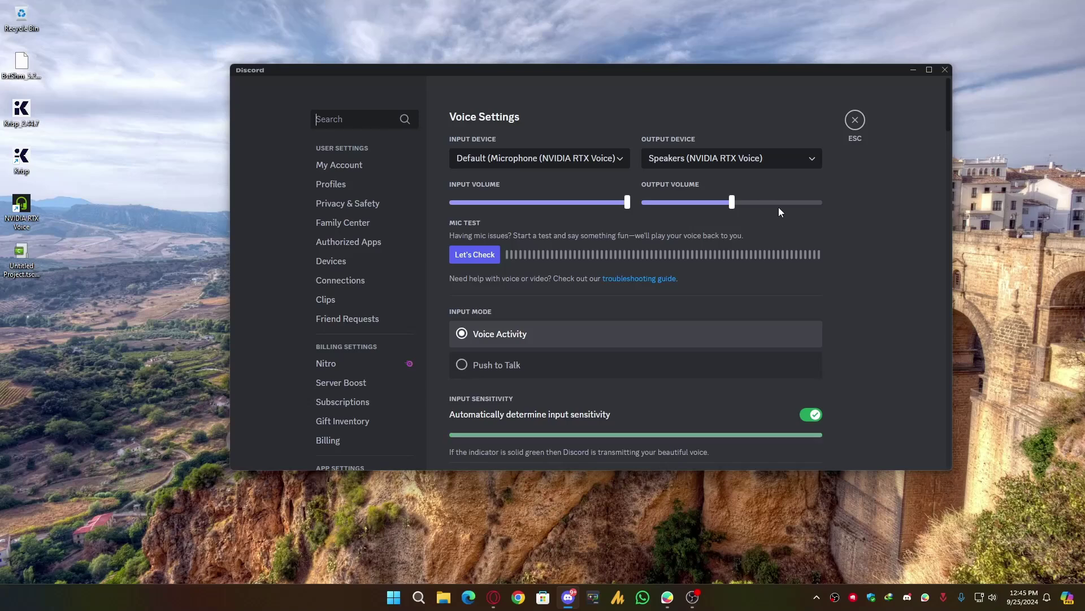
click(853, 128)
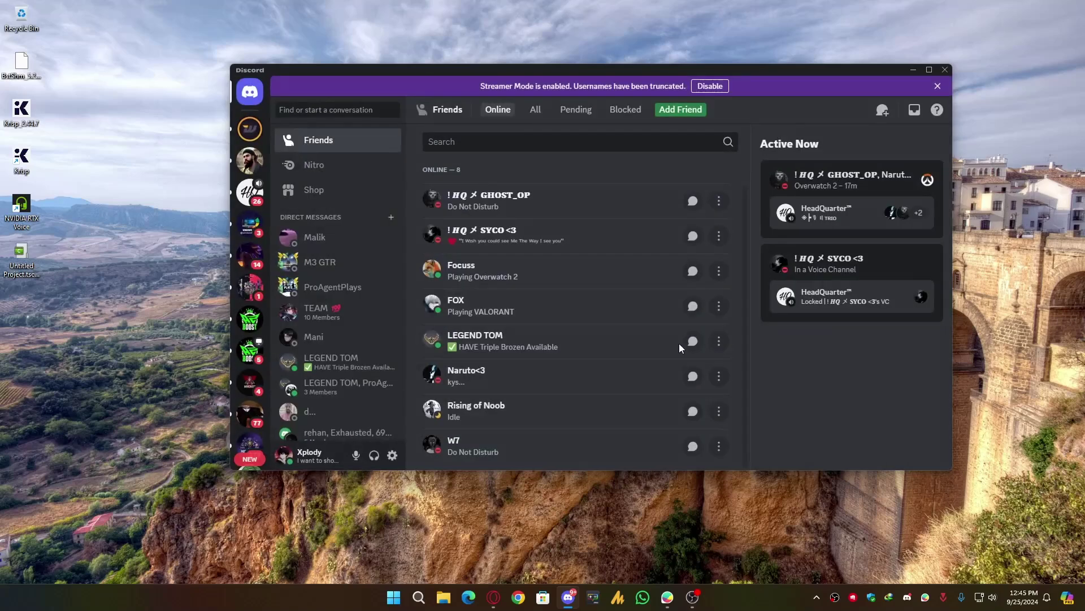
click(944, 69)
Launch Valorant through a Windows search for "valorant" and show the hidden system tray icons.
key(super)
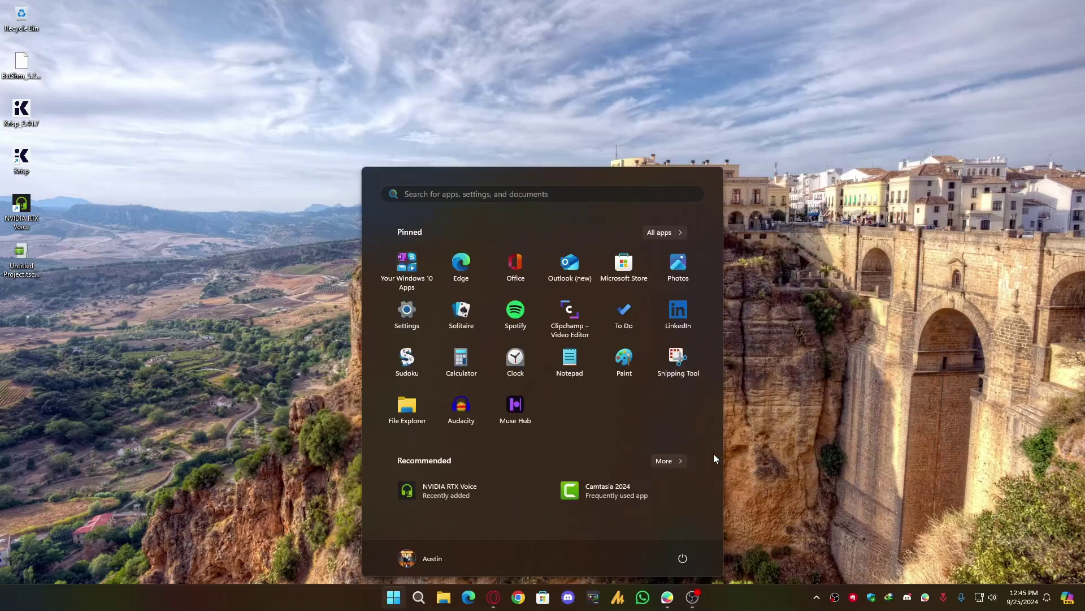
text(valorant)
key(Return)
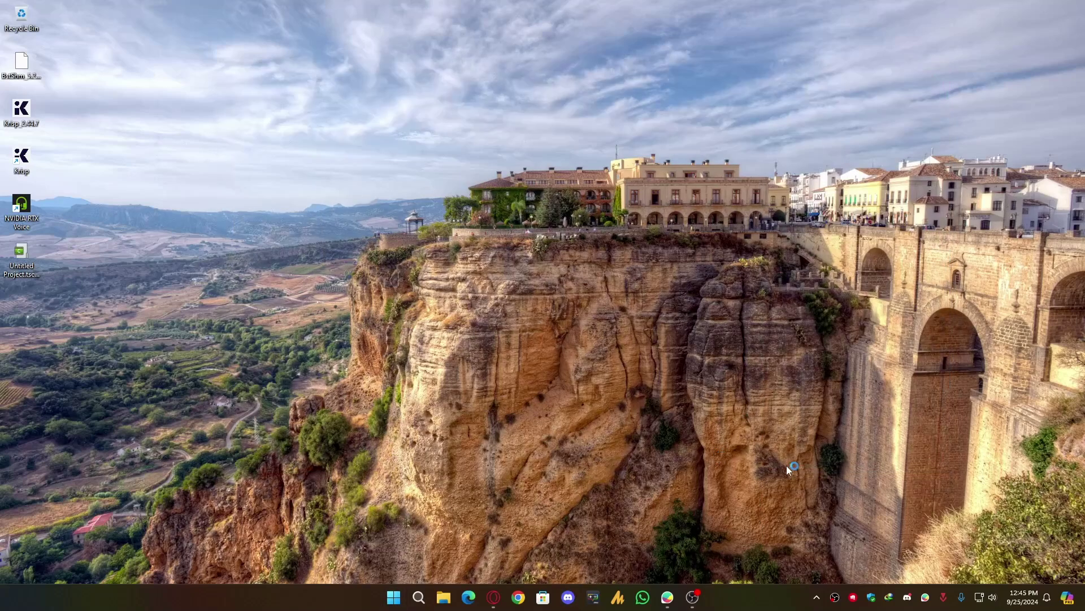
click(817, 597)
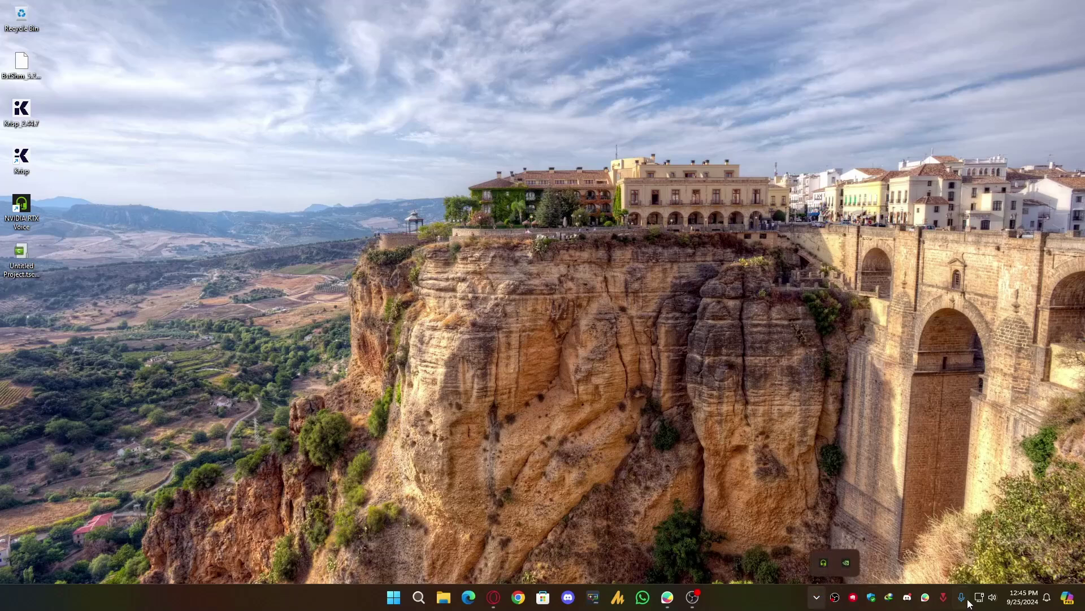
Check the Windows sound output device list and start the game from the Valorant launcher.
click(985, 597)
click(1057, 526)
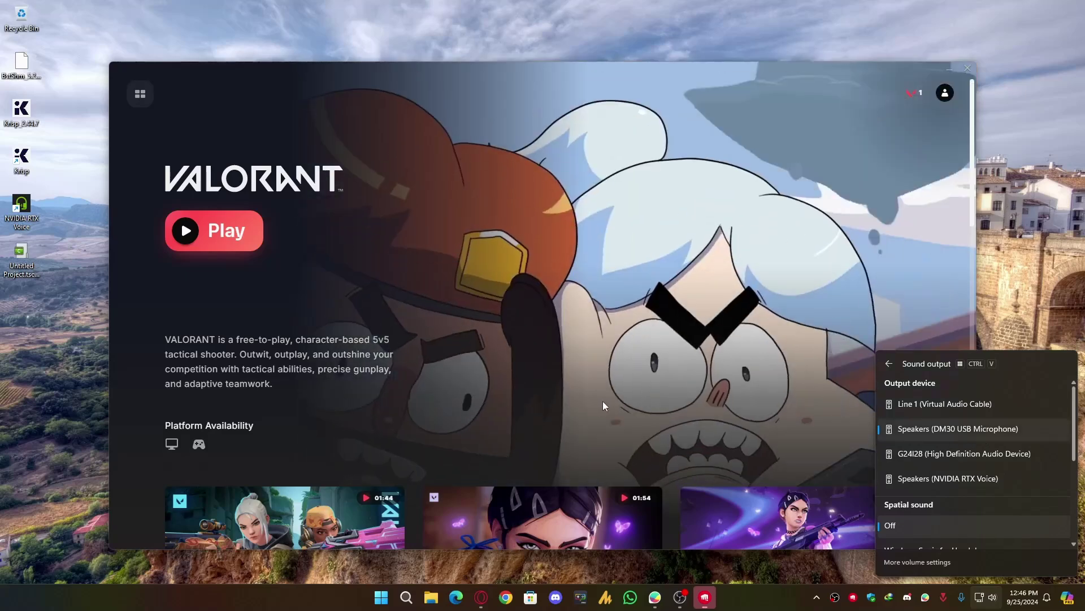
click(603, 401)
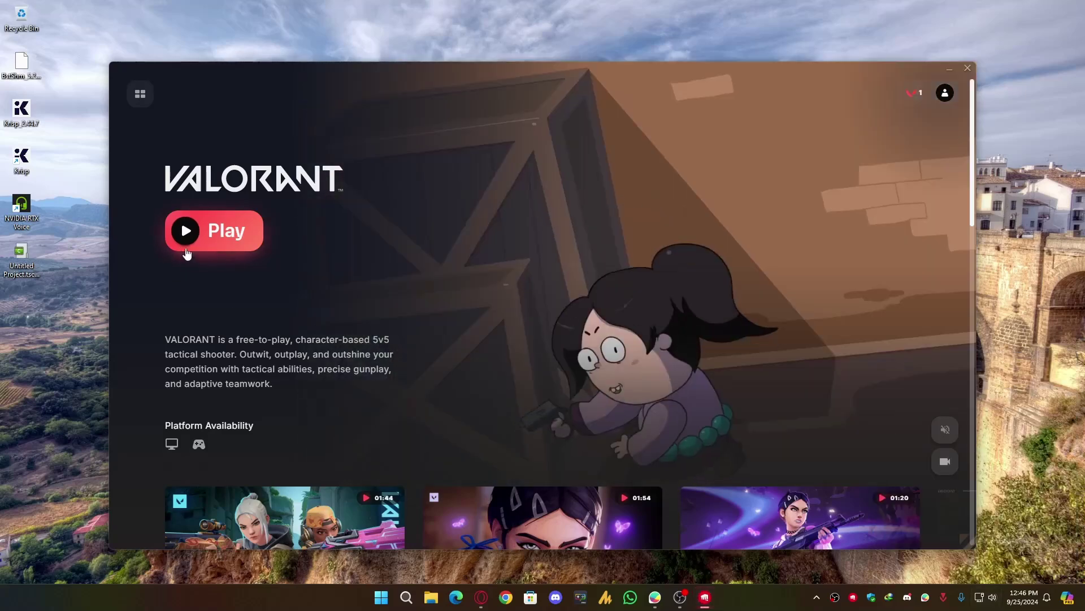
click(231, 235)
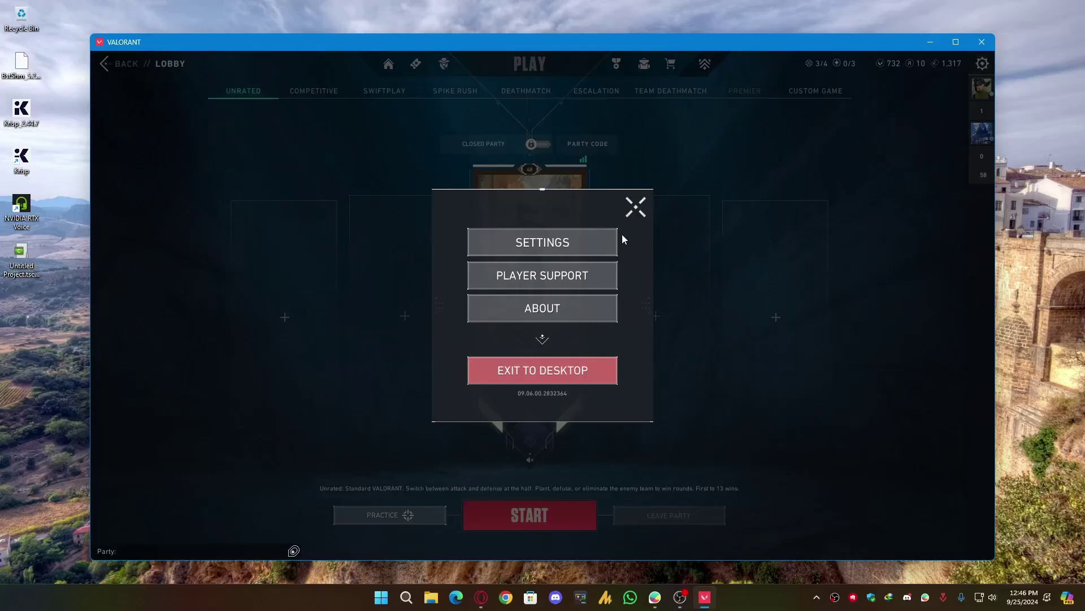
Open the Voice Chat audio settings in Valorant.
click(560, 242)
click(592, 66)
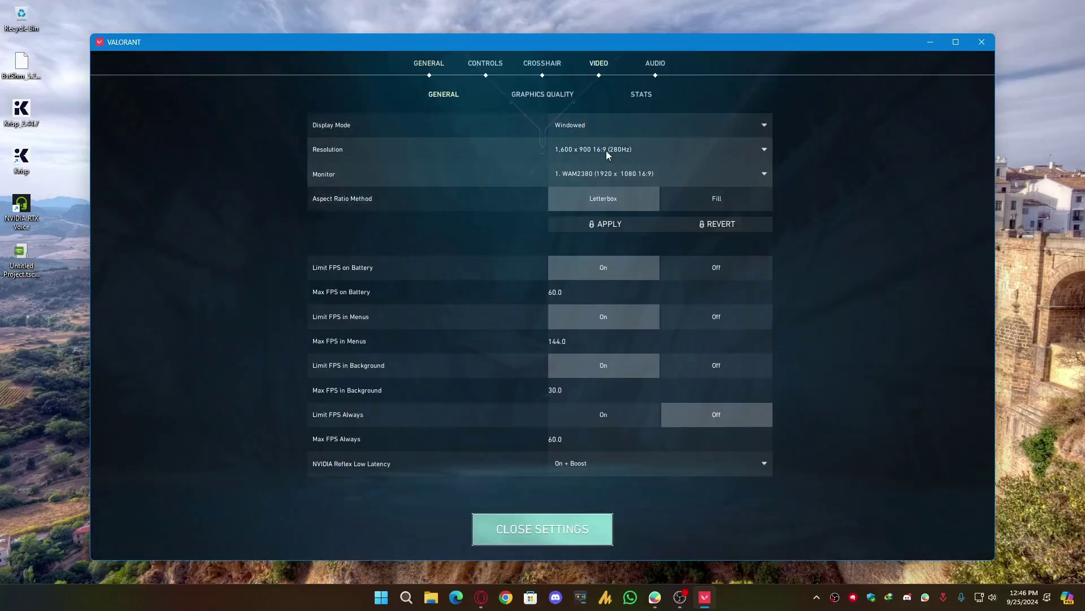
click(654, 64)
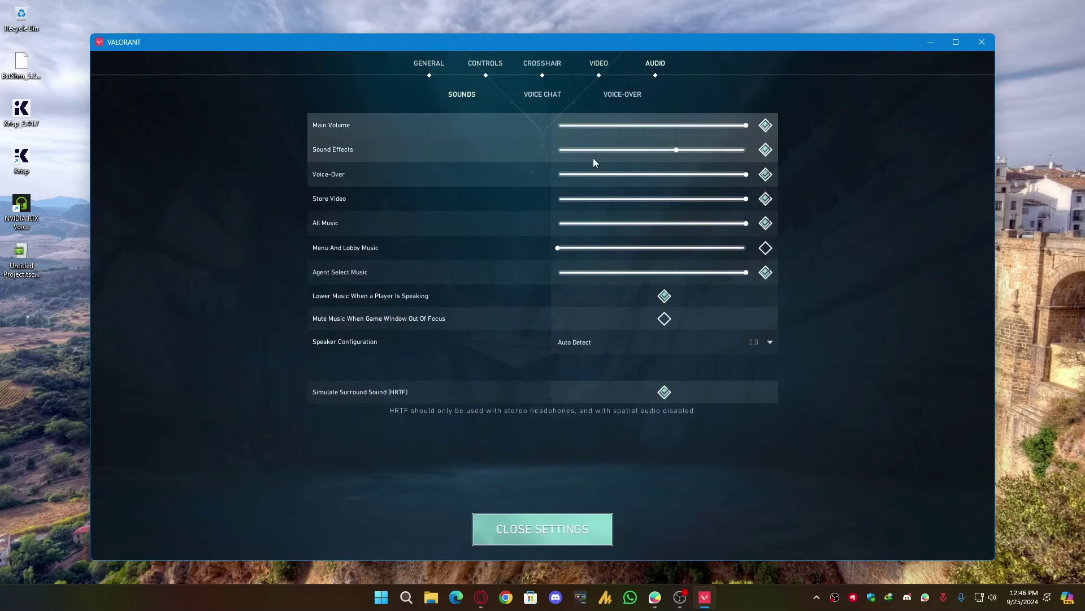
click(542, 95)
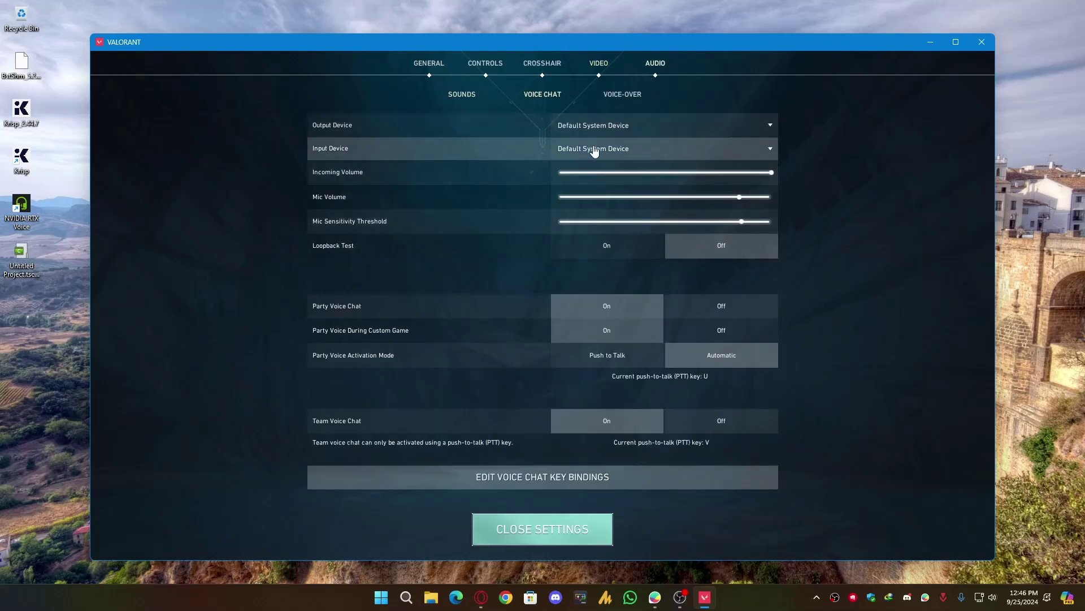
Set Valorant's voice chat input device to Microphone (NVIDIA RTX Voice) and its output device to Speakers (NVIDIA RTX Voice).
click(595, 150)
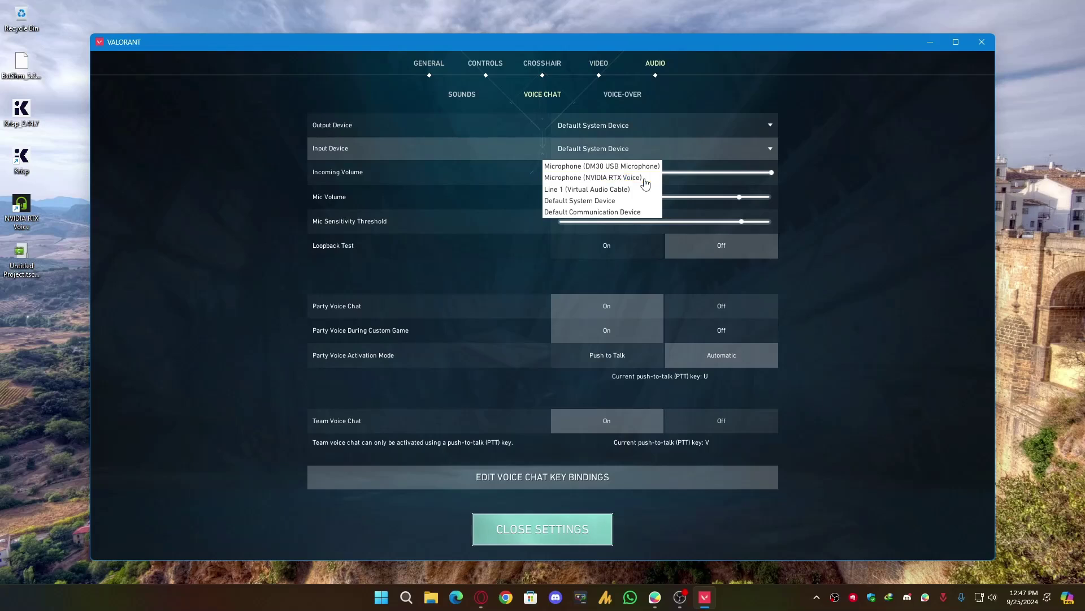
click(644, 179)
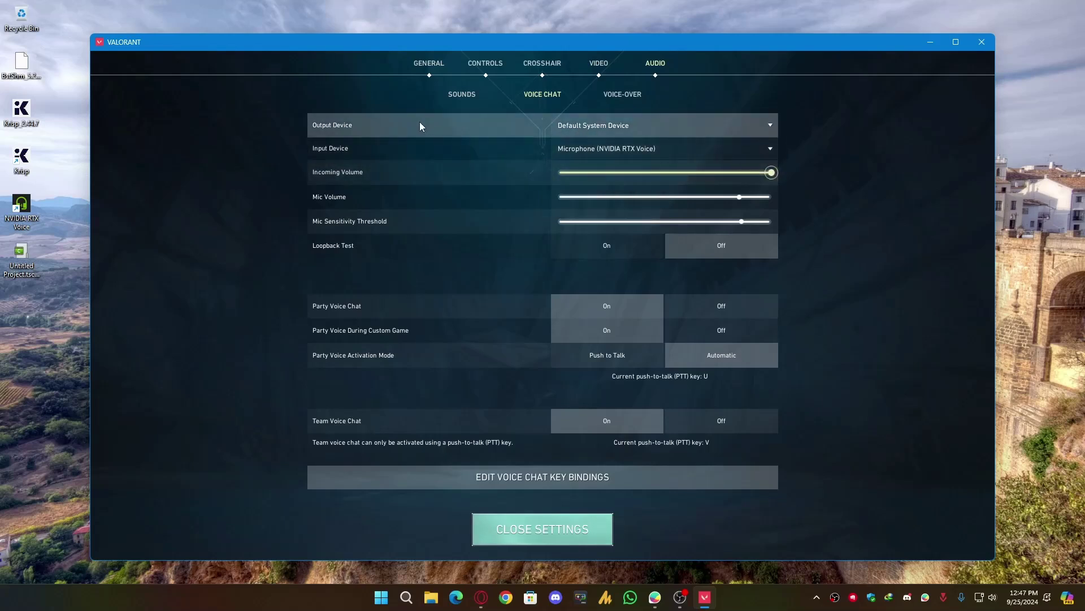
click(648, 131)
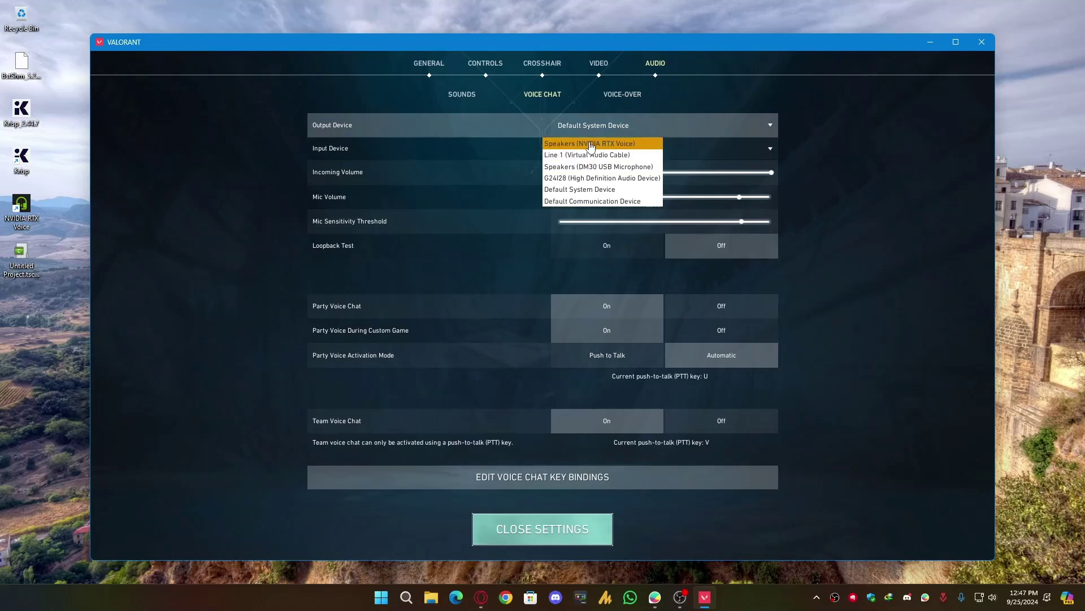
click(639, 146)
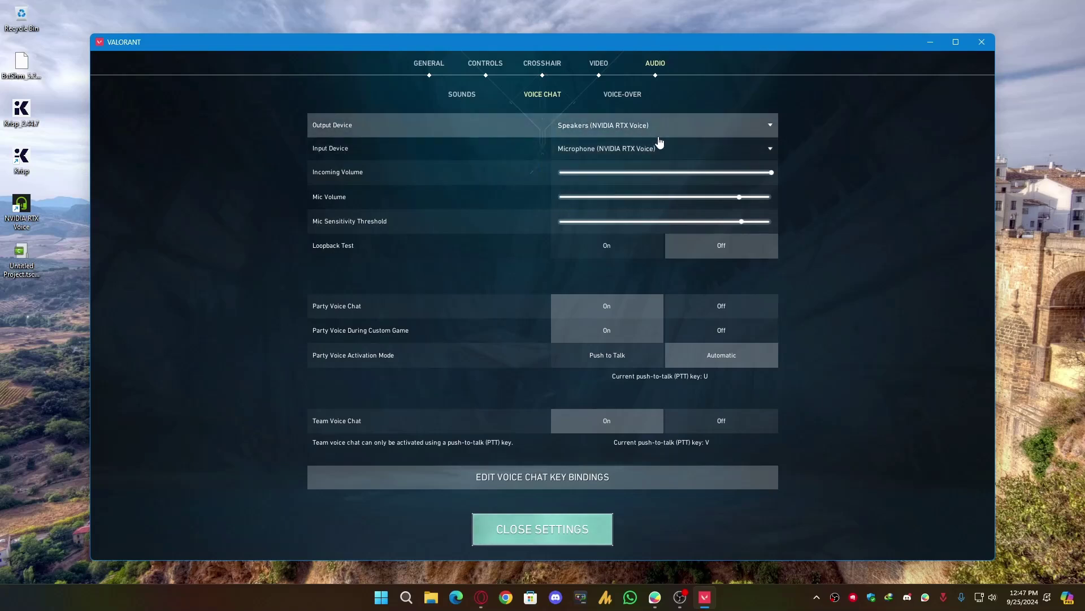
click(734, 129)
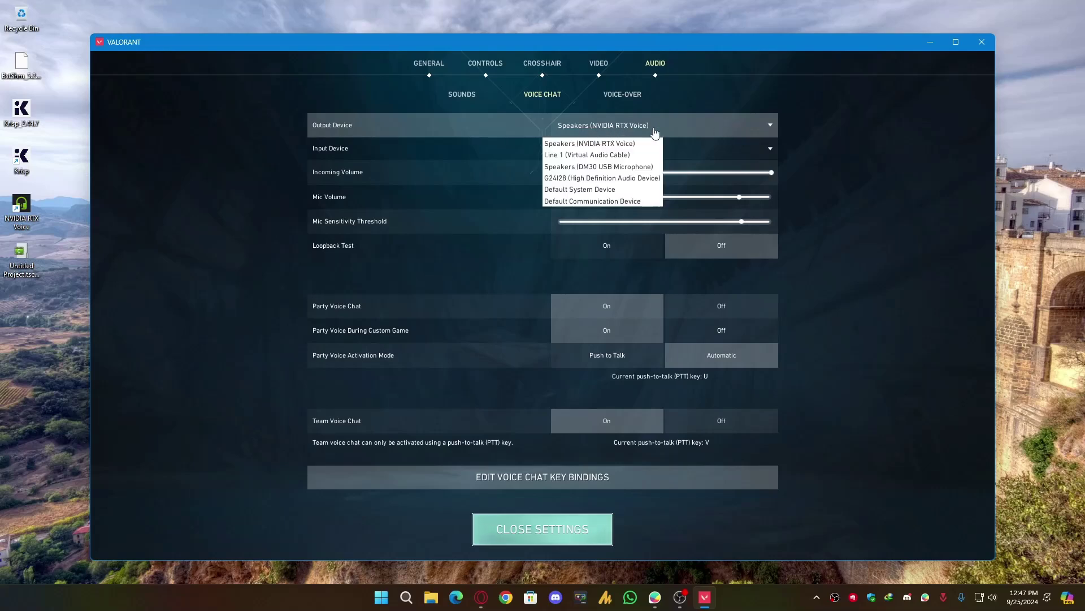
click(855, 160)
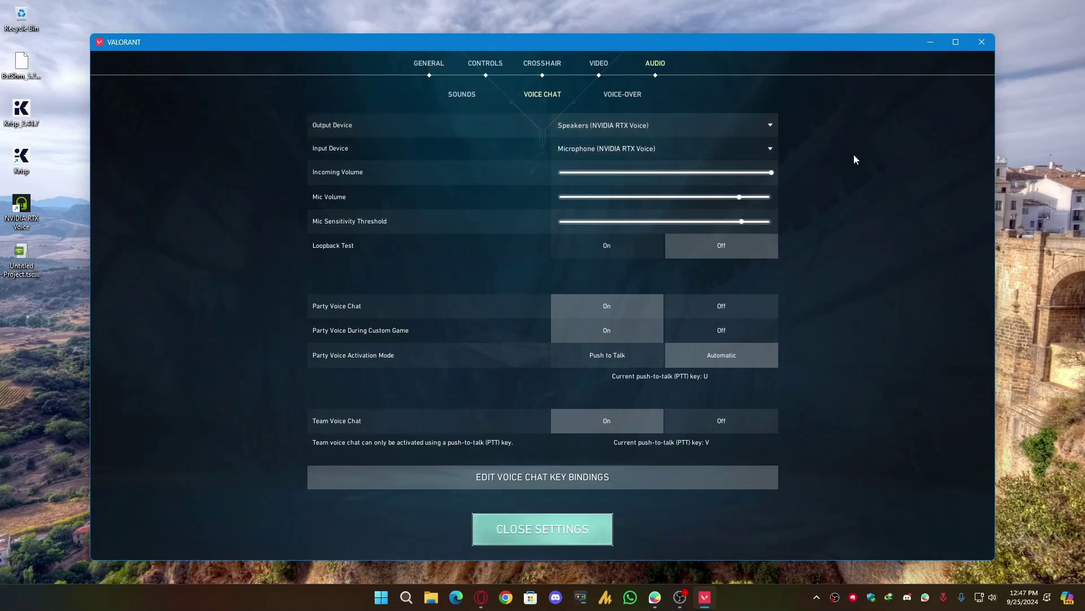
Open NVIDIA RTX Voice, keep Speakers (DM30 USB Microphone) as its output device, and close its window.
key(super)
click(816, 597)
click(805, 563)
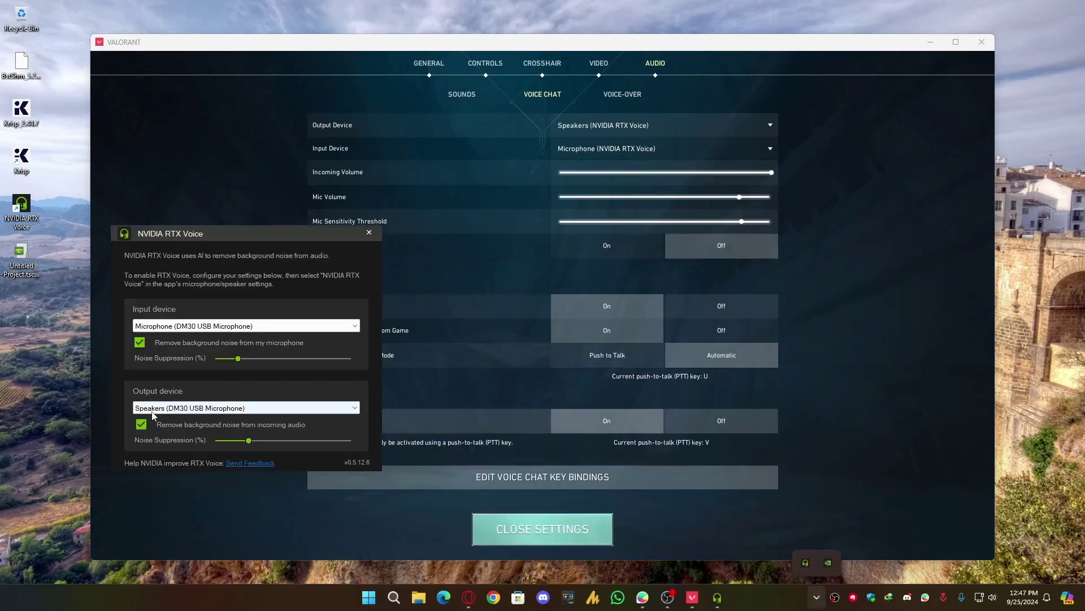
click(248, 407)
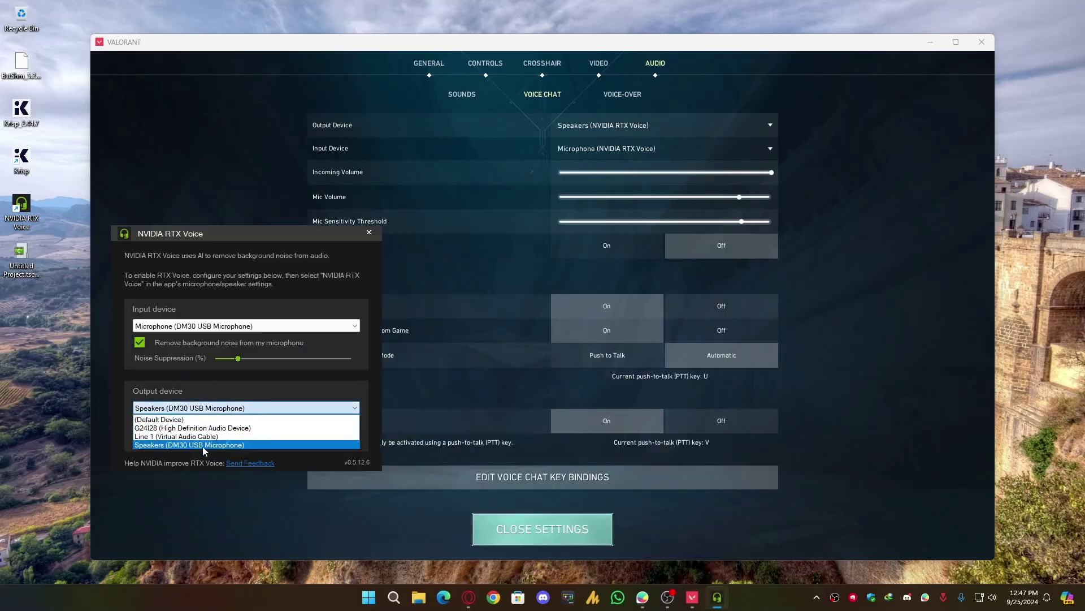
click(222, 445)
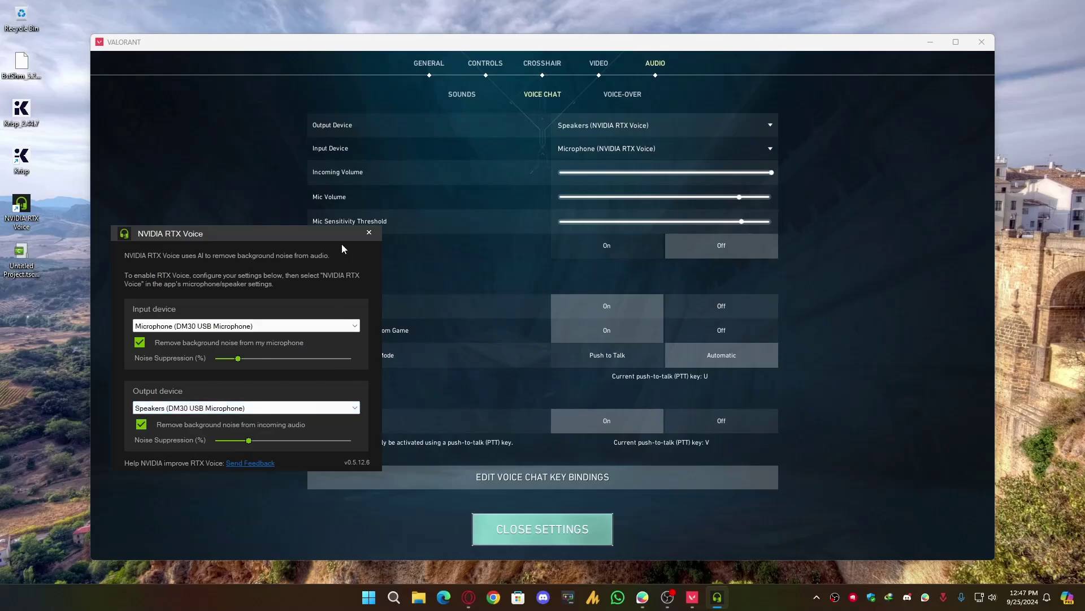
click(369, 232)
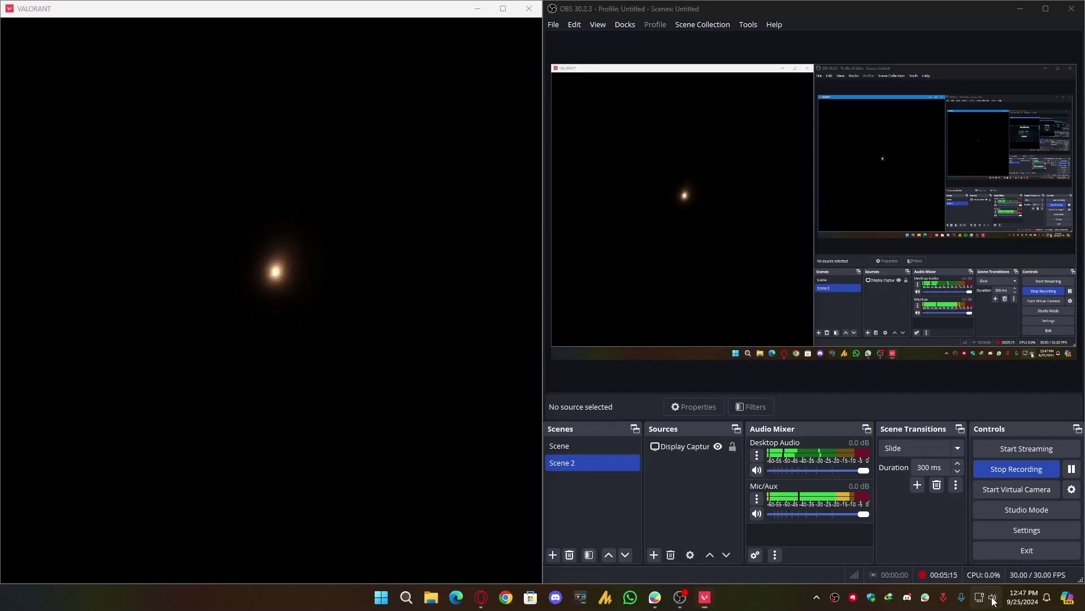
Switch the Windows sound output to Speakers (NVIDIA RTX Voice) and test the game audio with an ability in The Range.
click(987, 597)
click(1062, 526)
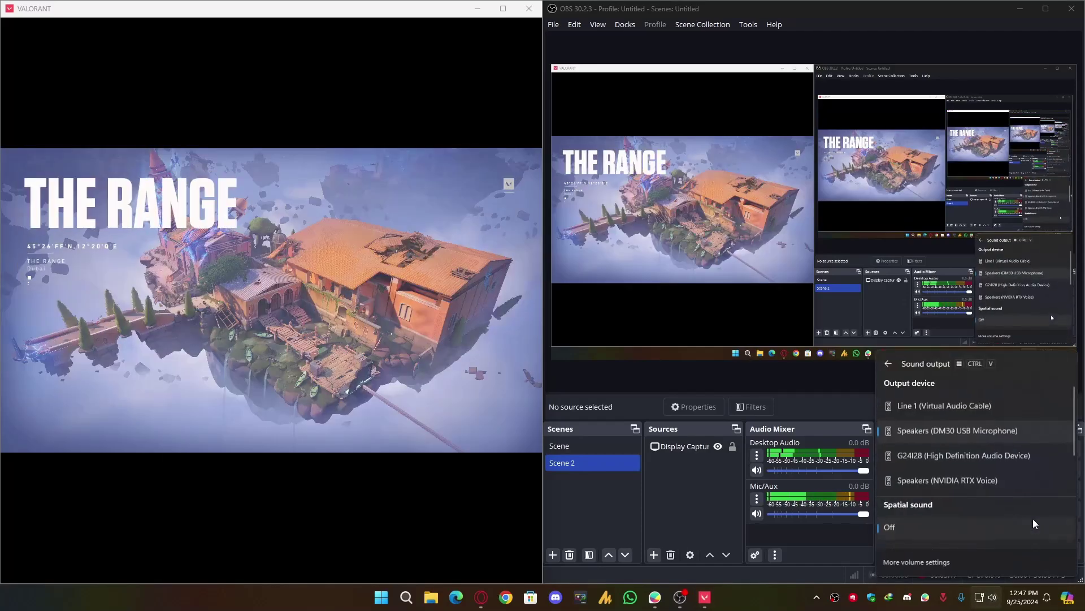
click(958, 479)
click(384, 364)
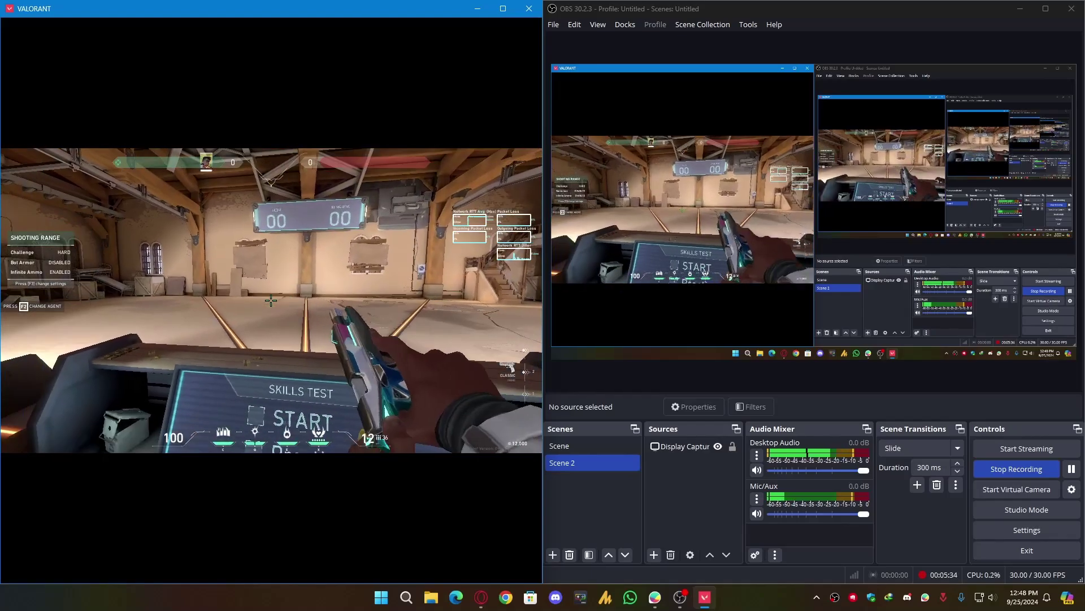
key(3)
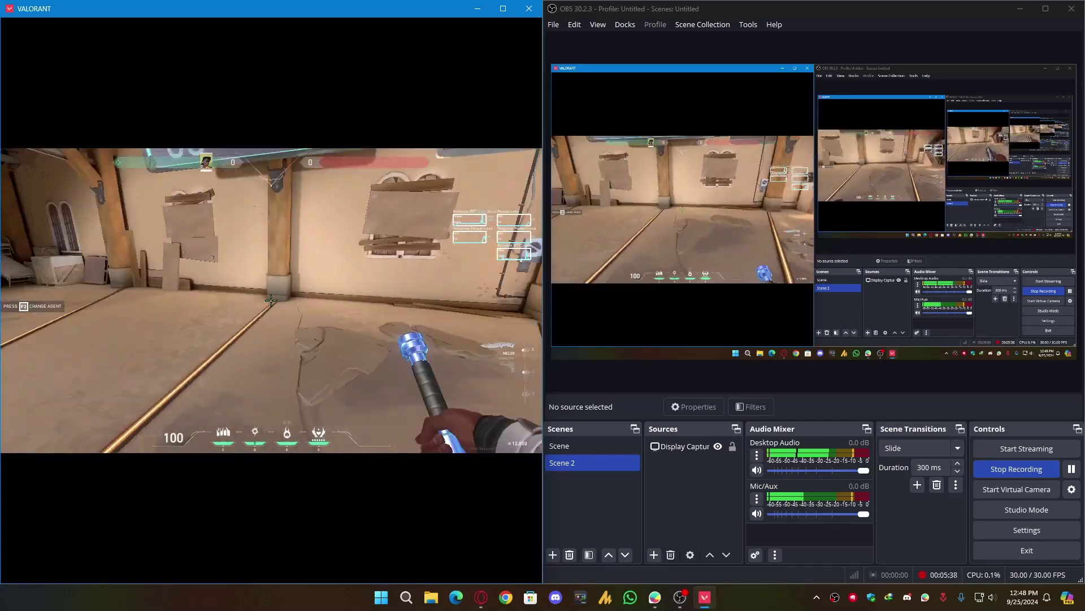
key(e)
click(271, 300)
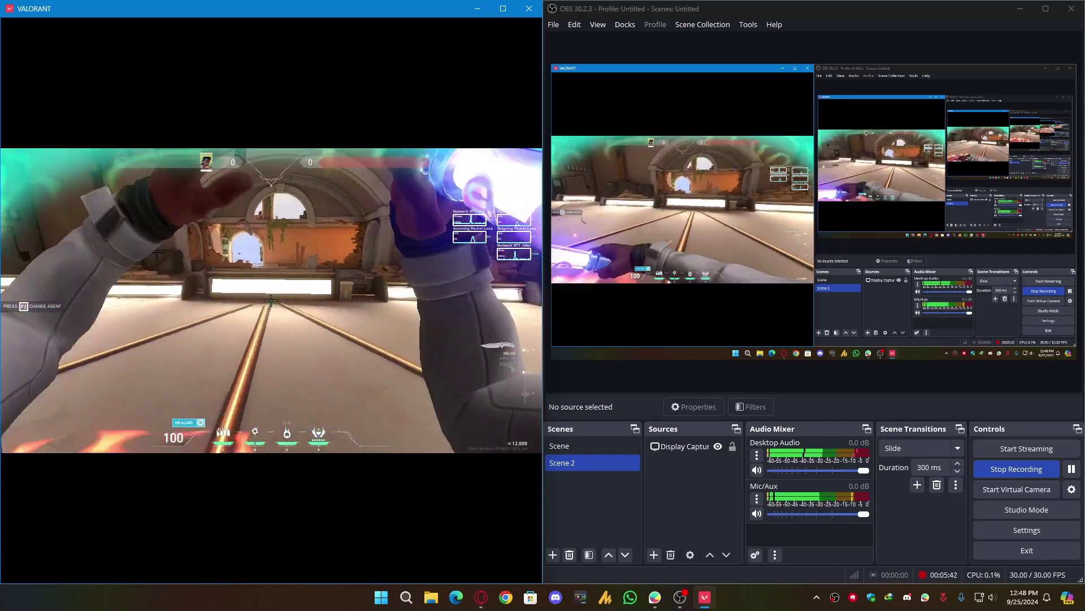
Leave the game window and set the Windows sound output to Speakers (DM30 USB Microphone).
key(alt+Tab)
key(super)
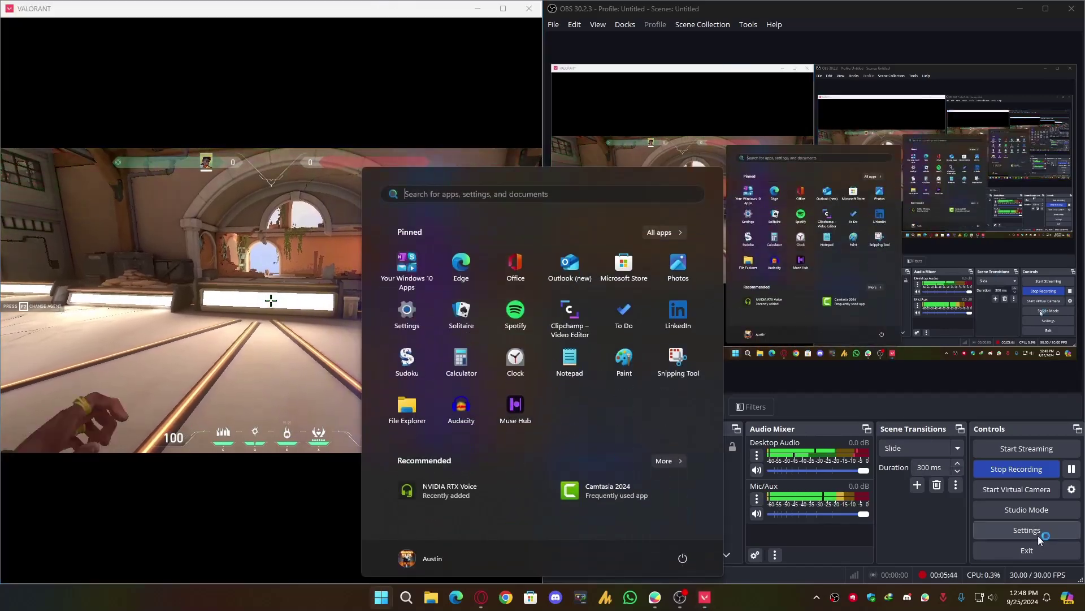
click(981, 597)
click(1059, 526)
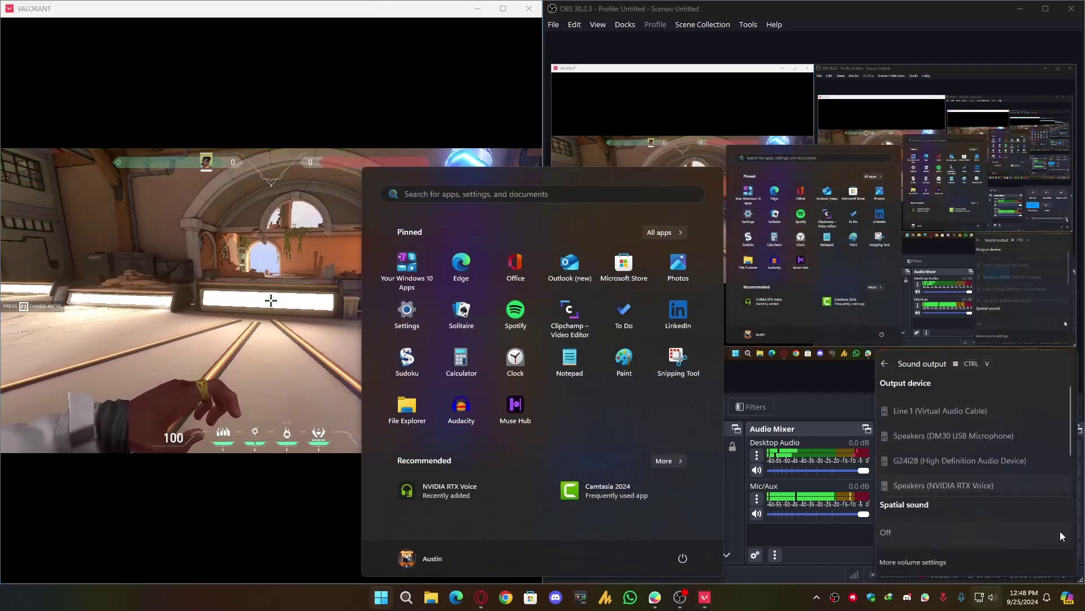
click(957, 431)
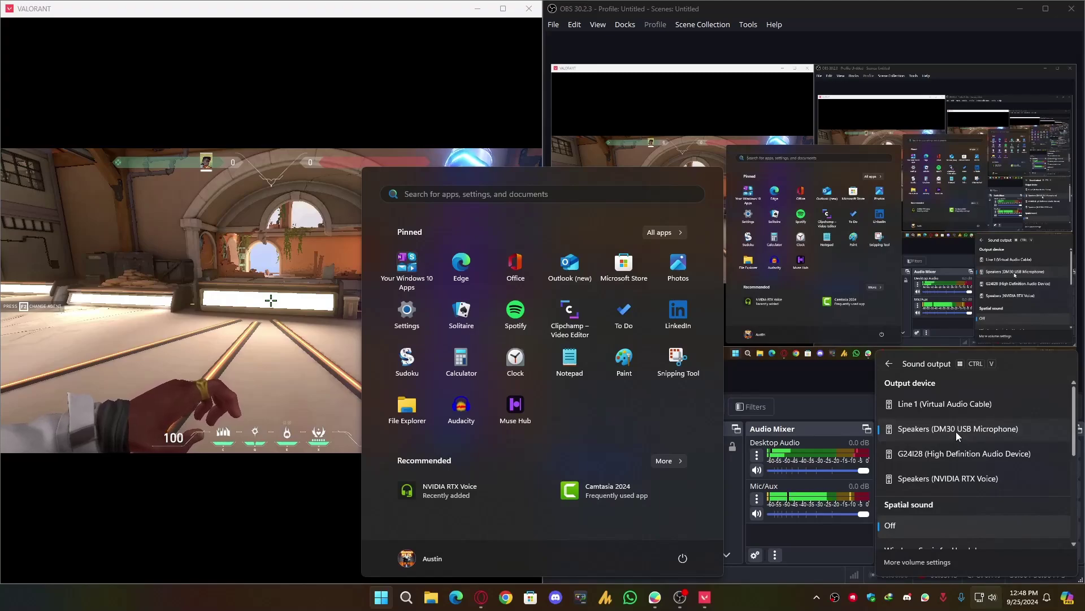
Return to Valorant and test the game audio by using several agent abilities and switching to the melee weapon.
click(271, 300)
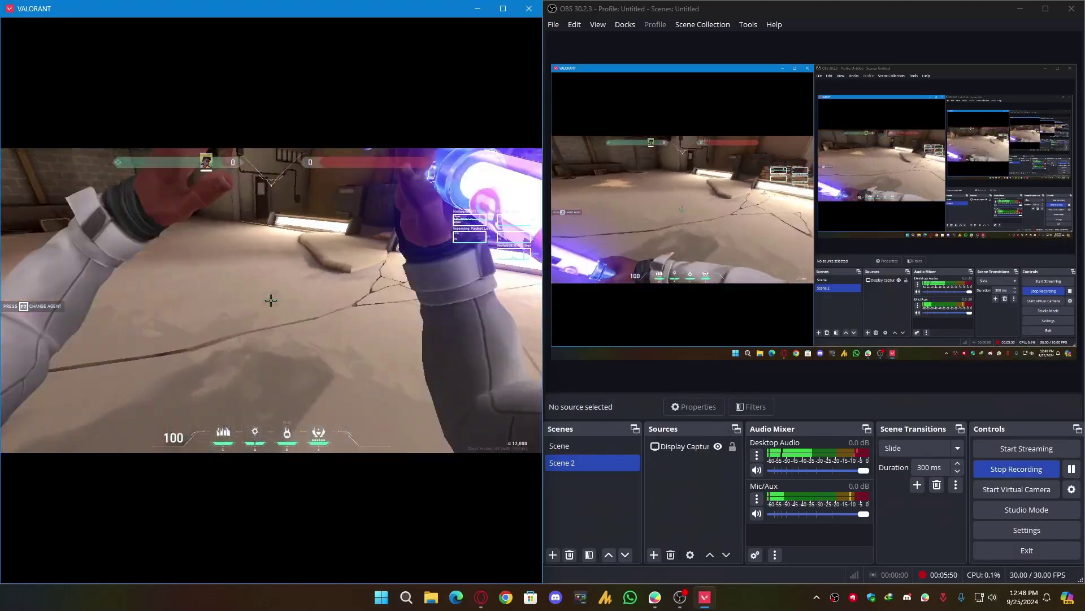
key(e)
click(270, 301)
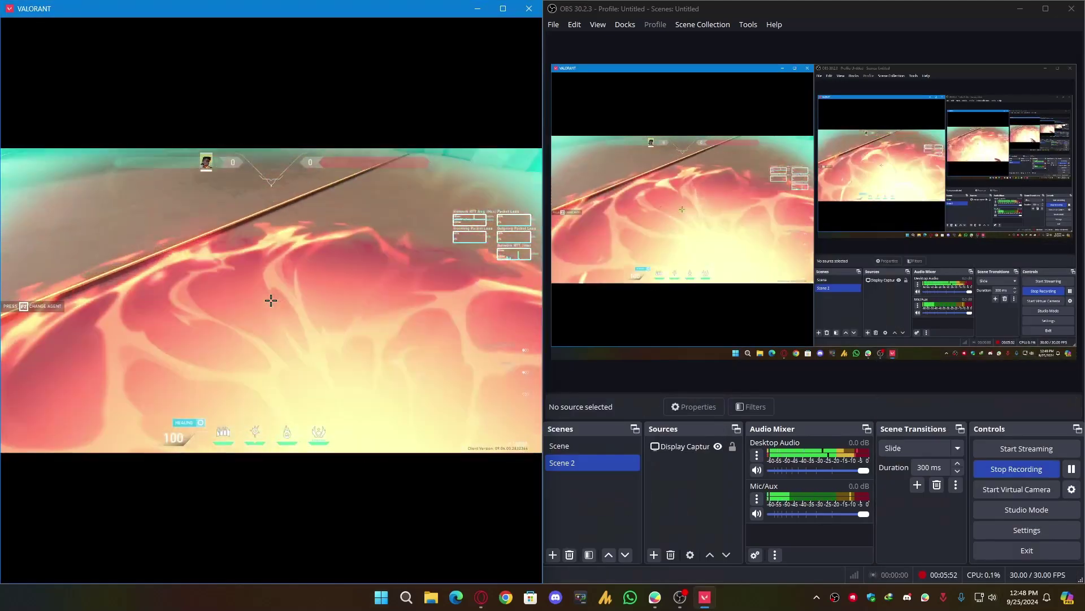
key(q)
click(271, 300)
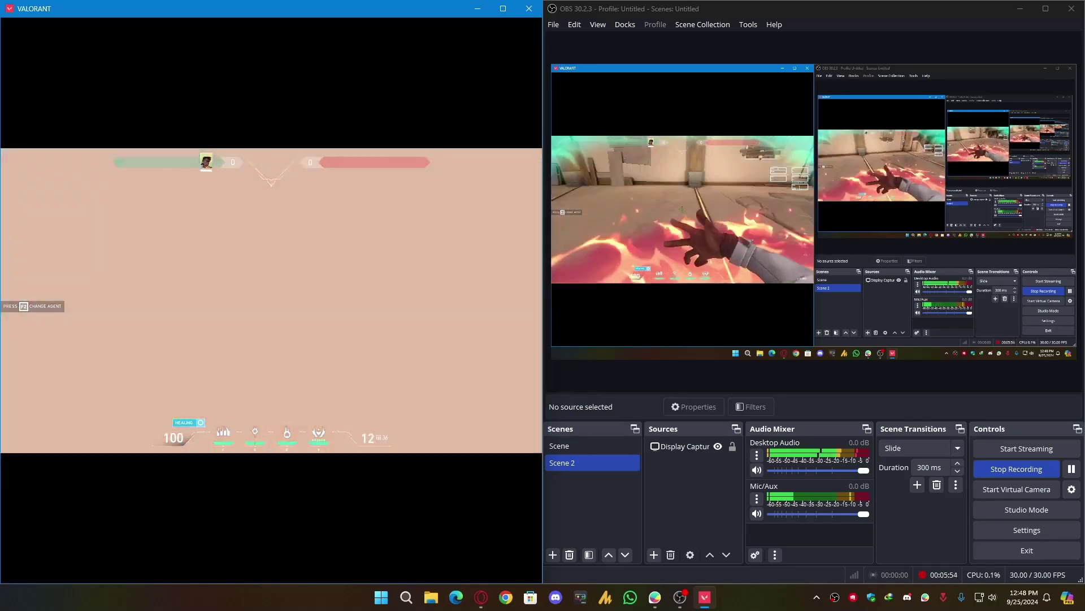
key(q)
click(270, 300)
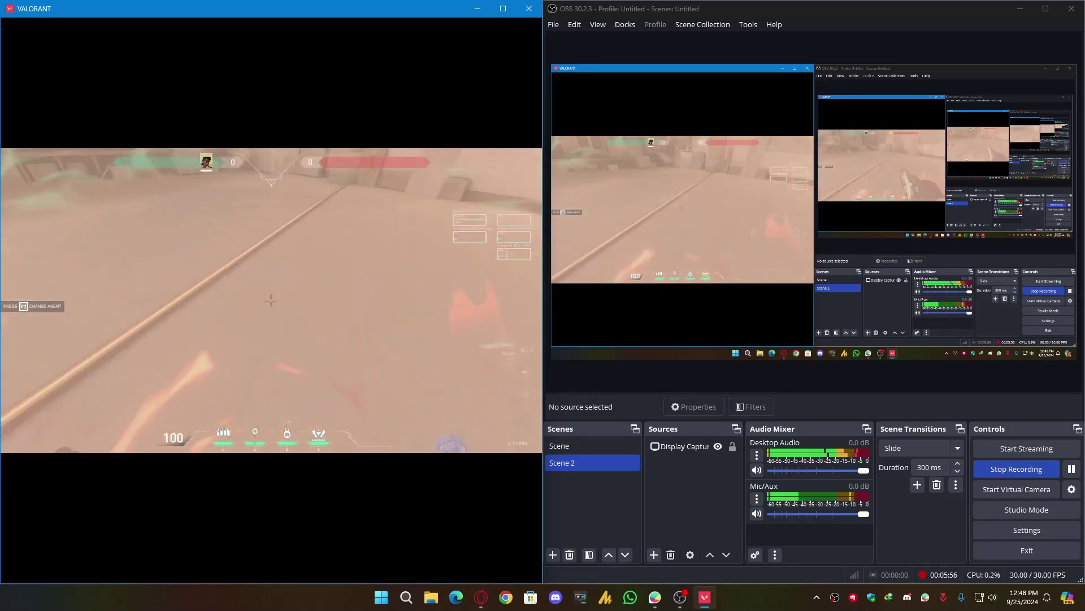
key(3)
Close Valorant, and open the Display Capture source's properties in OBS and accept them as they are.
key(Escape)
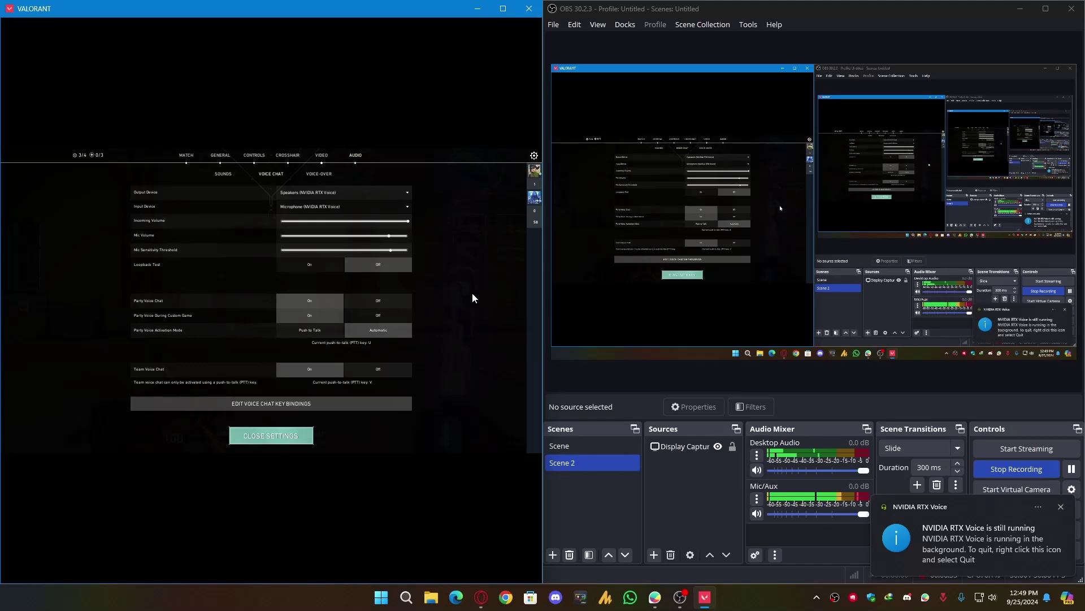
key(alt+F4)
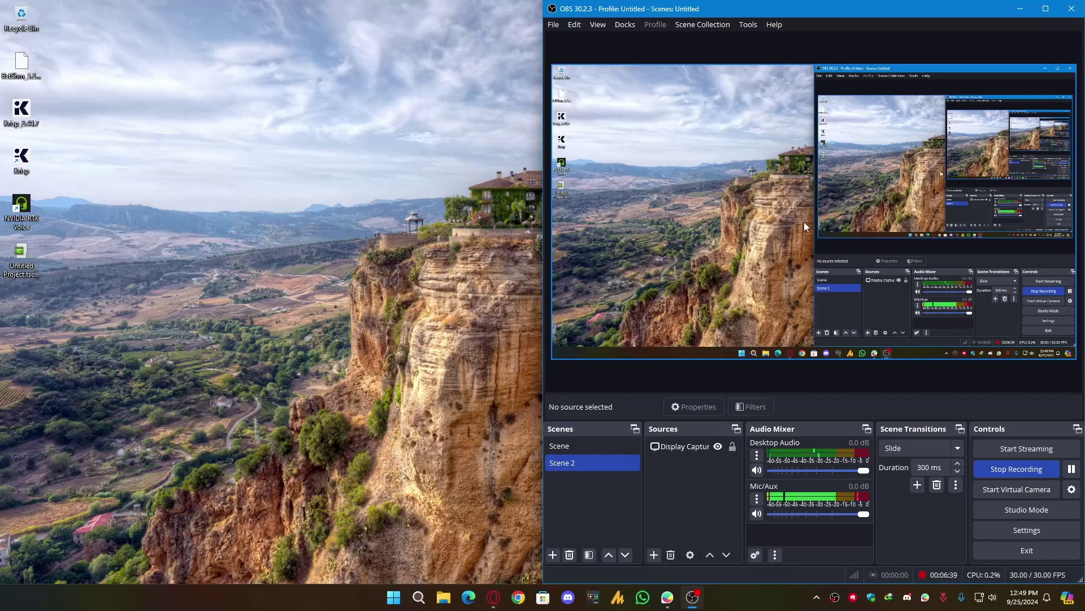
double_click(667, 445)
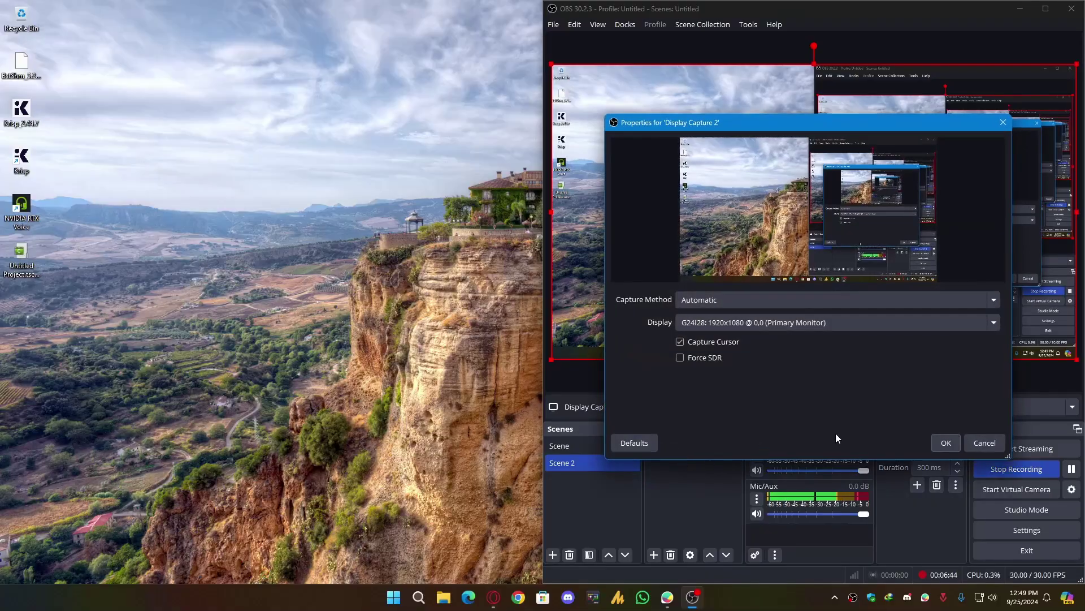
click(935, 441)
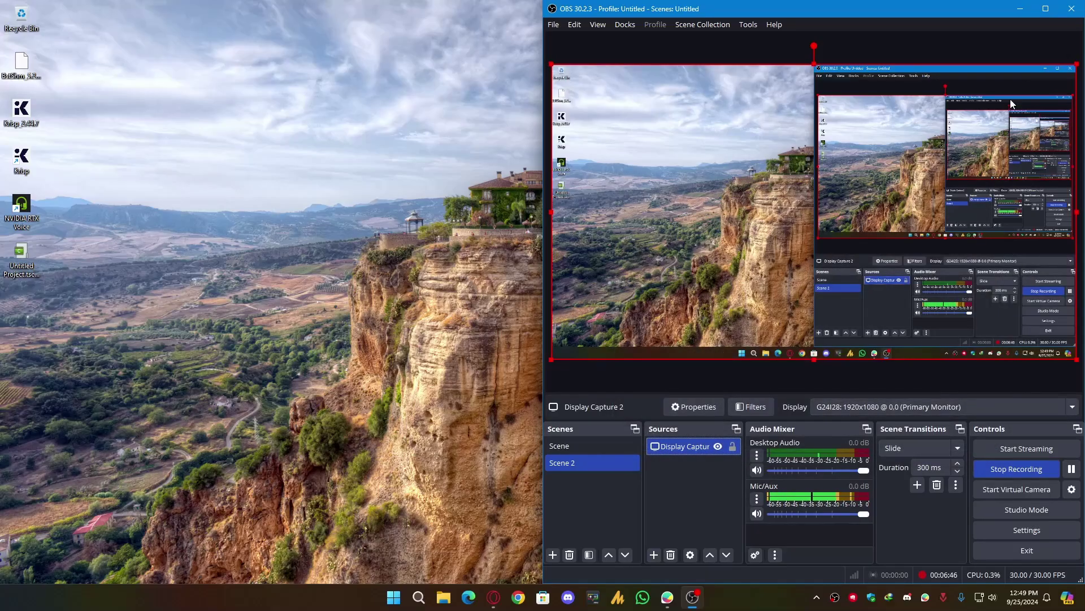